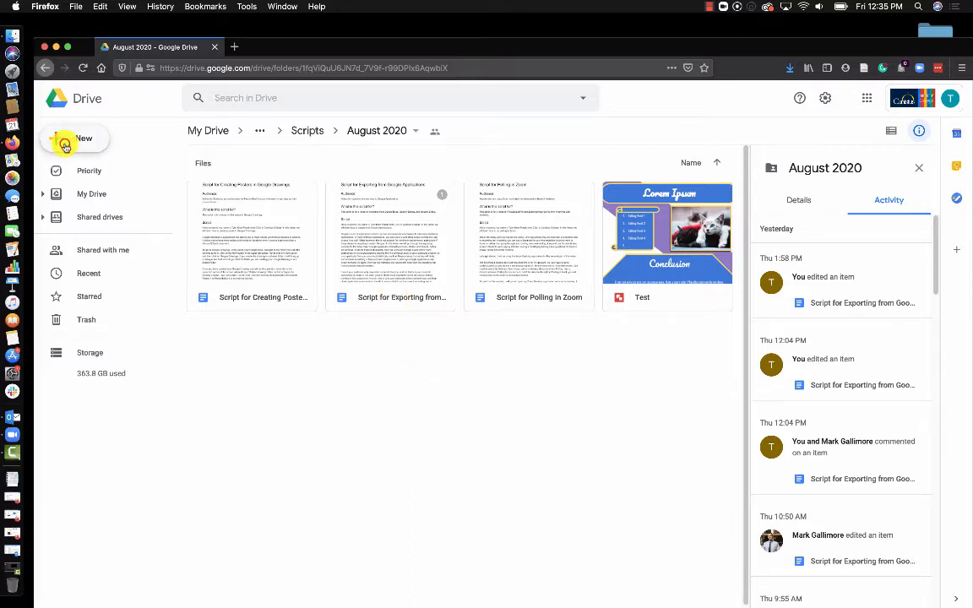
- Create a new Google Drawings file in the shared August 2020 folder, accepting the folder's sharing permissions
left_click(61, 145)
mouse_move(180, 277)
left_click(269, 299)
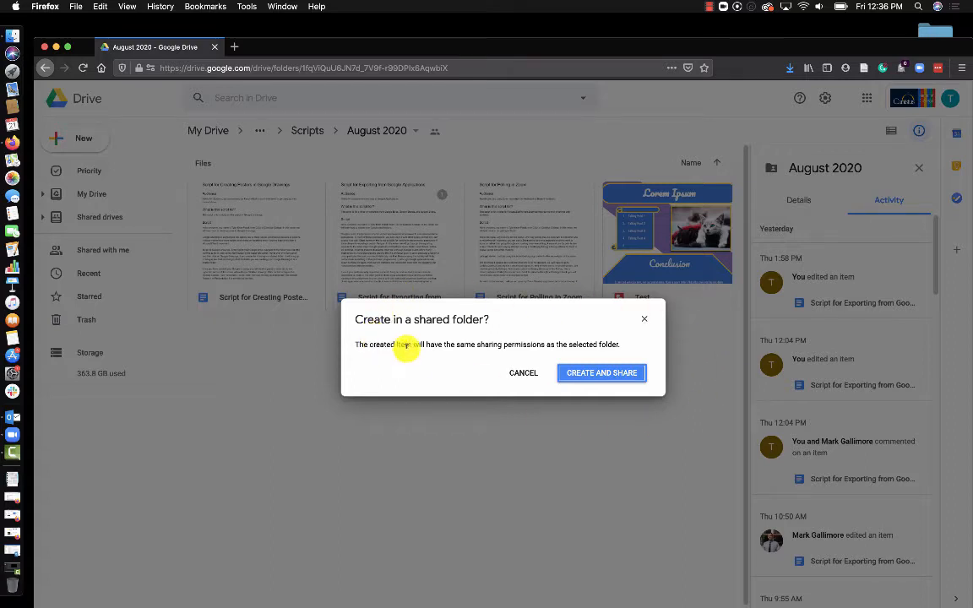
left_click(619, 375)
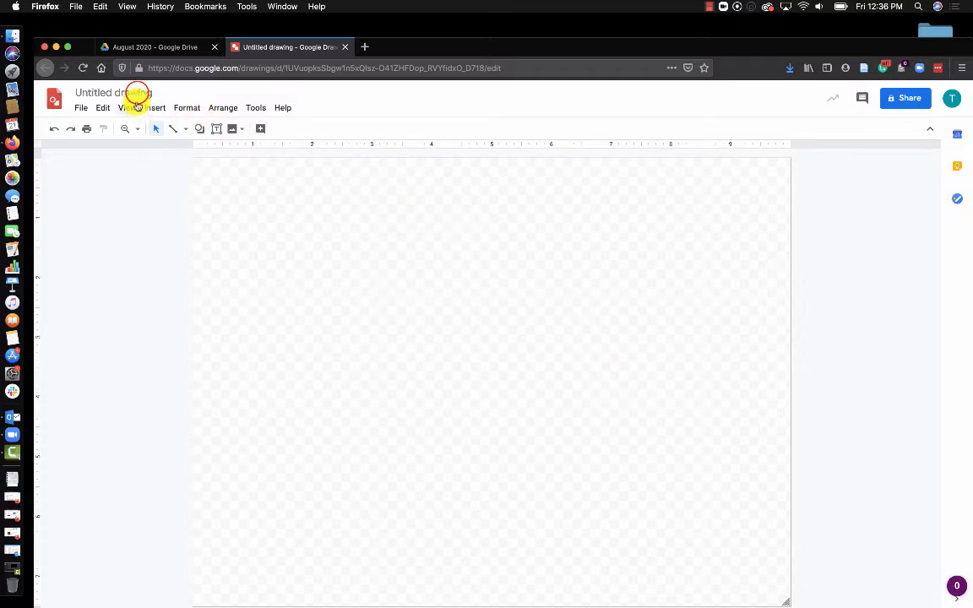
- Rename the untitled drawing as "Test"
left_click(135, 93)
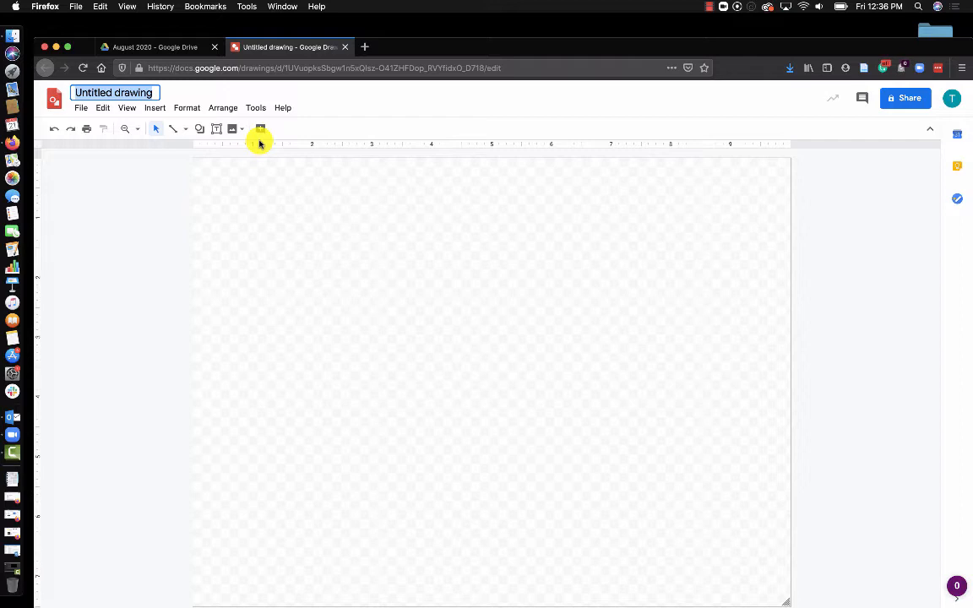
type("Test")
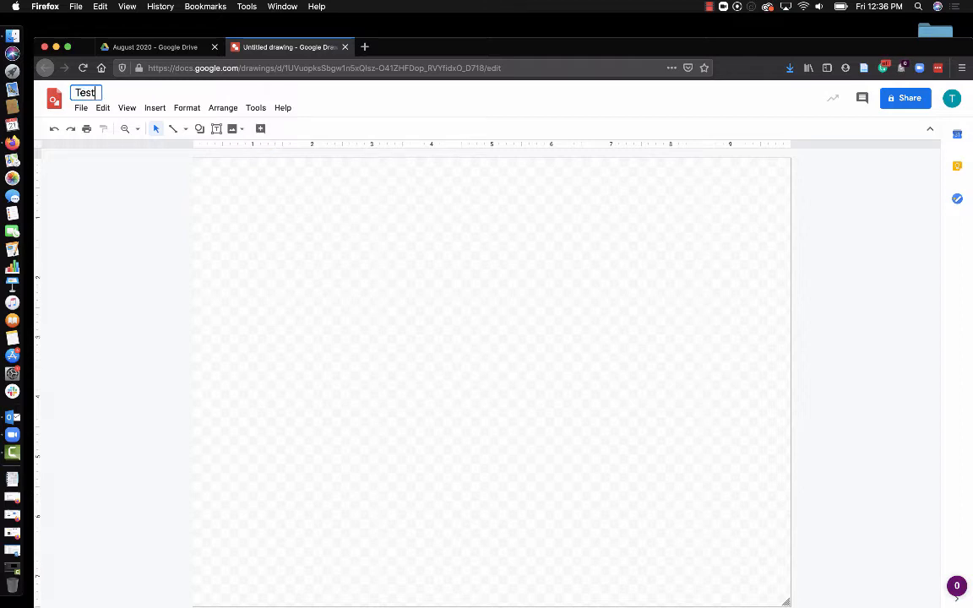
left_click(336, 195)
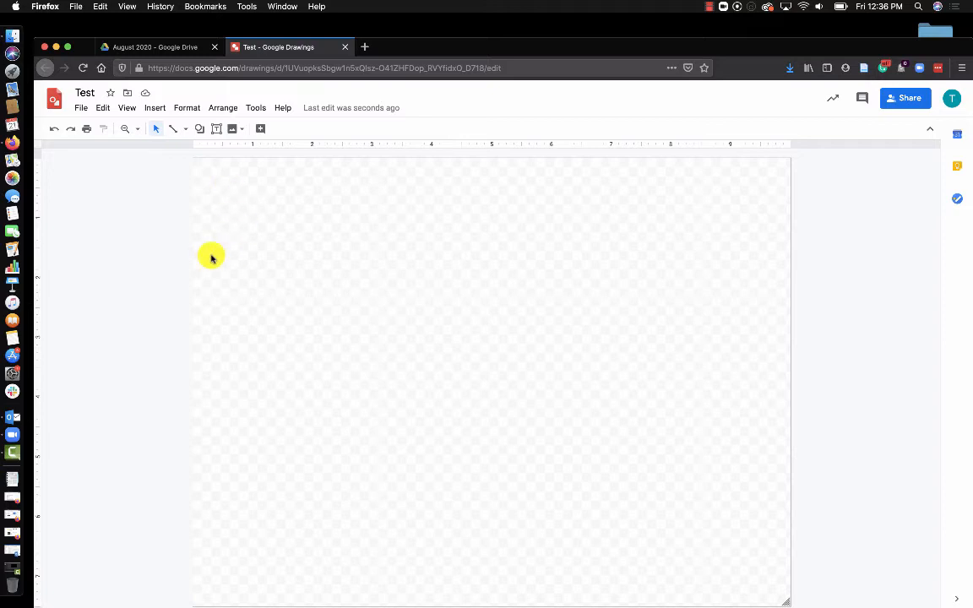
- Draw a rounded rectangle banner near the canvas's upper edge and widen it to span almost the full canvas width
left_click(201, 131)
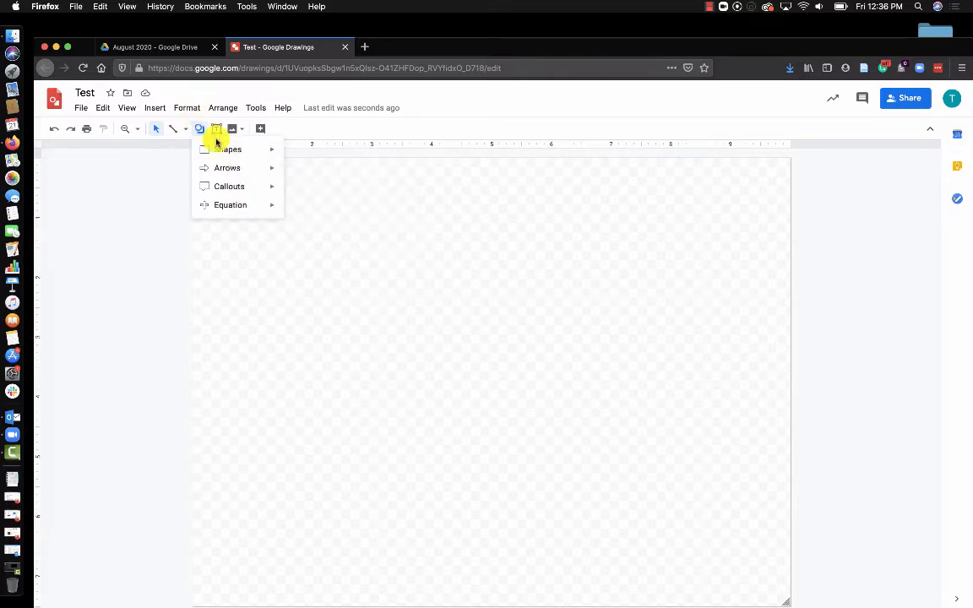
mouse_move(223, 148)
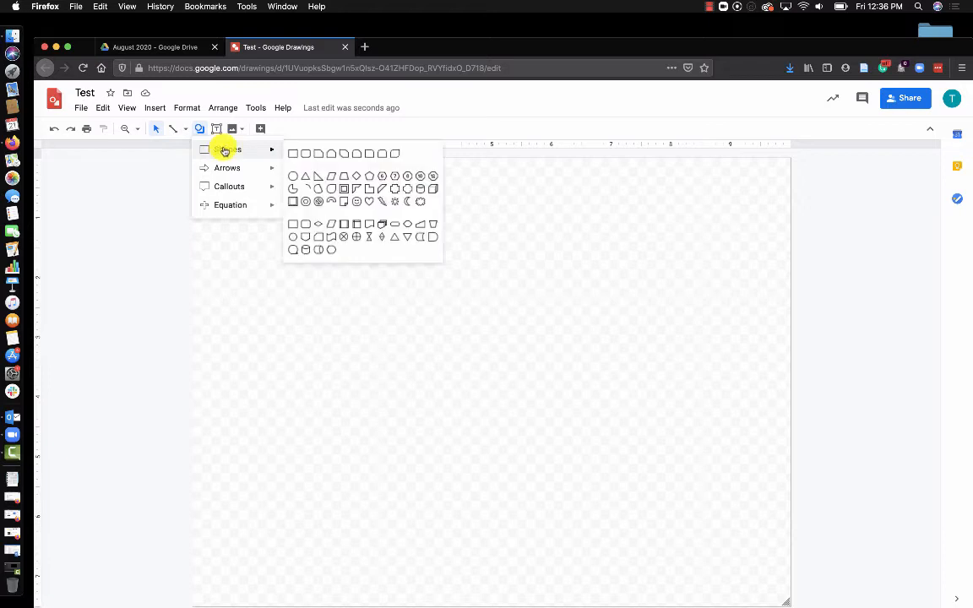
left_click(307, 155)
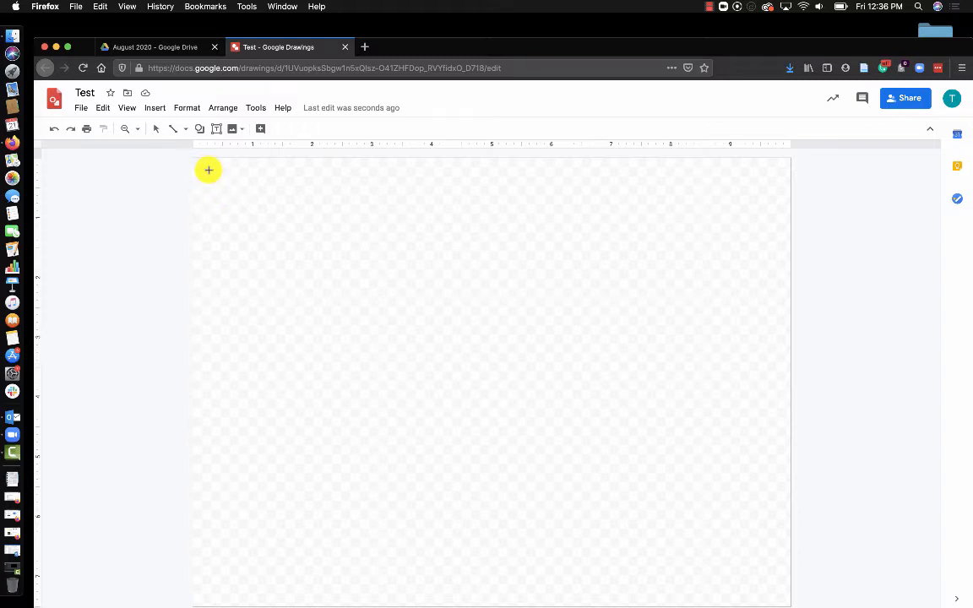
left_click_drag(203, 168, 507, 237)
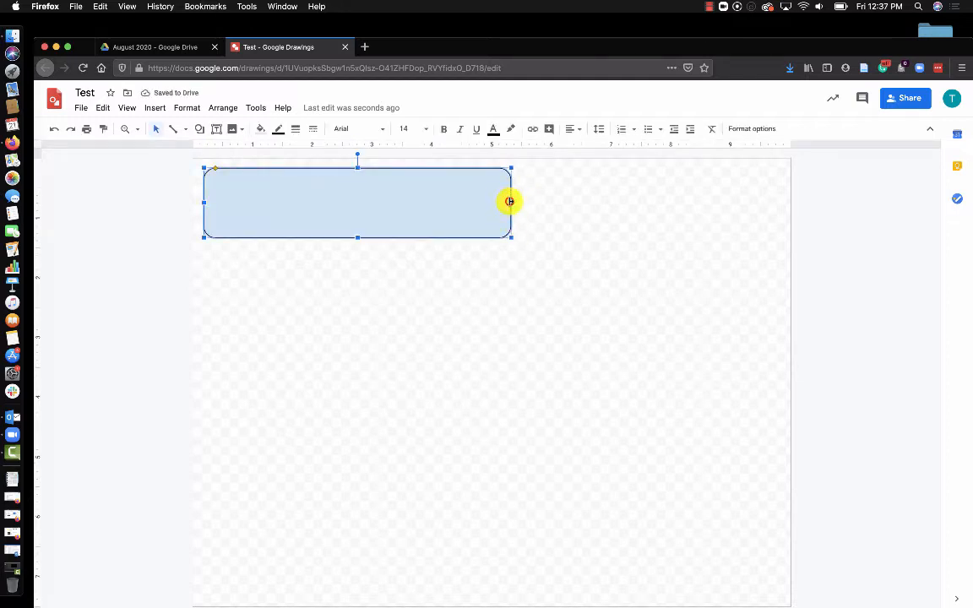
left_click_drag(509, 201, 783, 210)
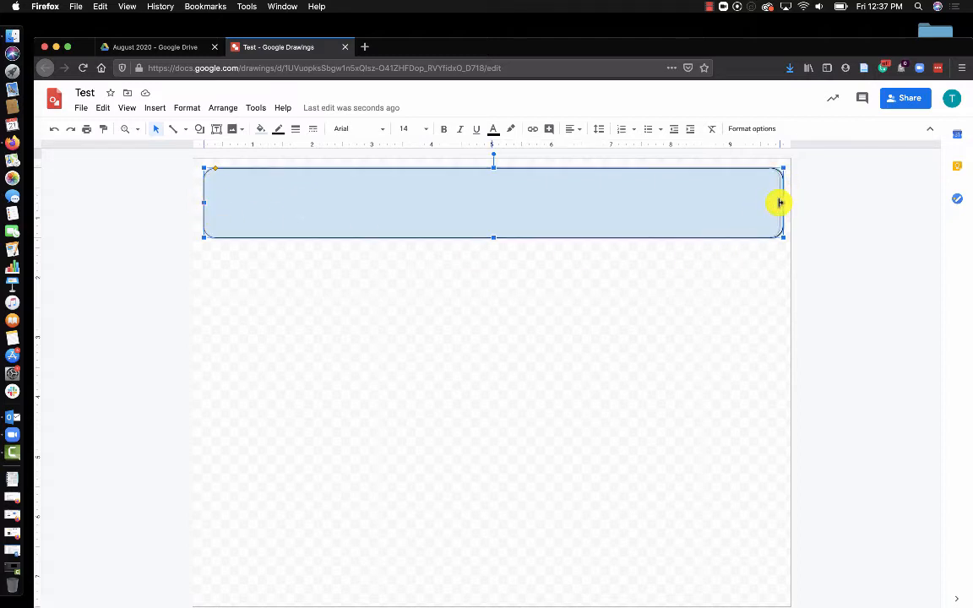
left_click_drag(780, 203, 776, 203)
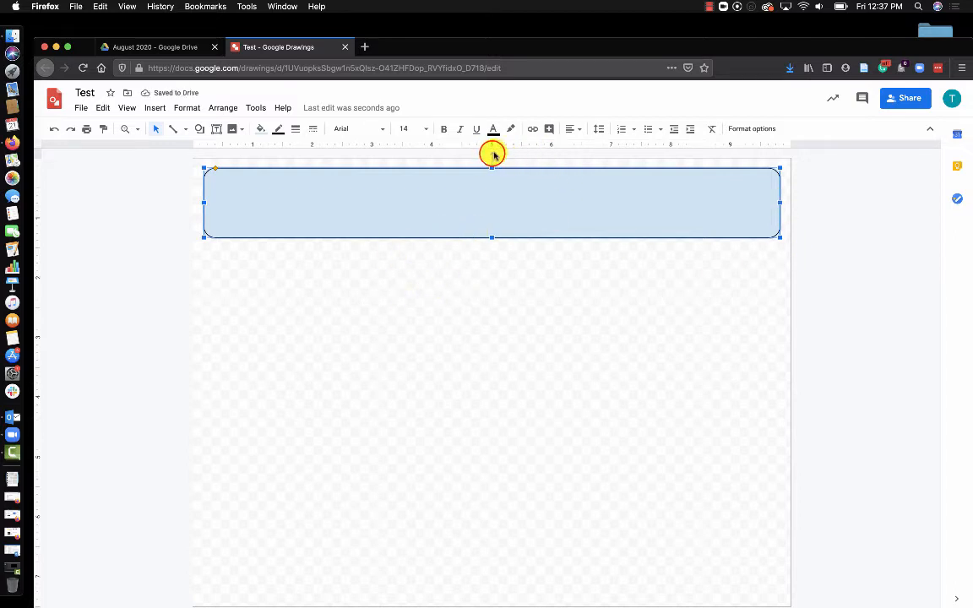
- Undo a trial rotation of the banner and make its corners rounder
left_click_drag(492, 152, 516, 176)
key("super+z")
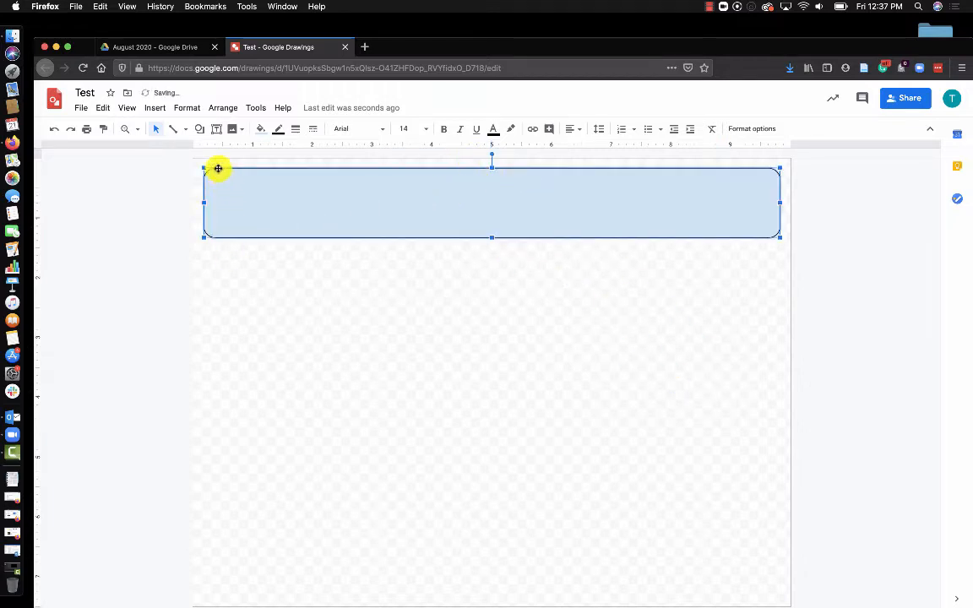
left_click_drag(215, 168, 227, 172)
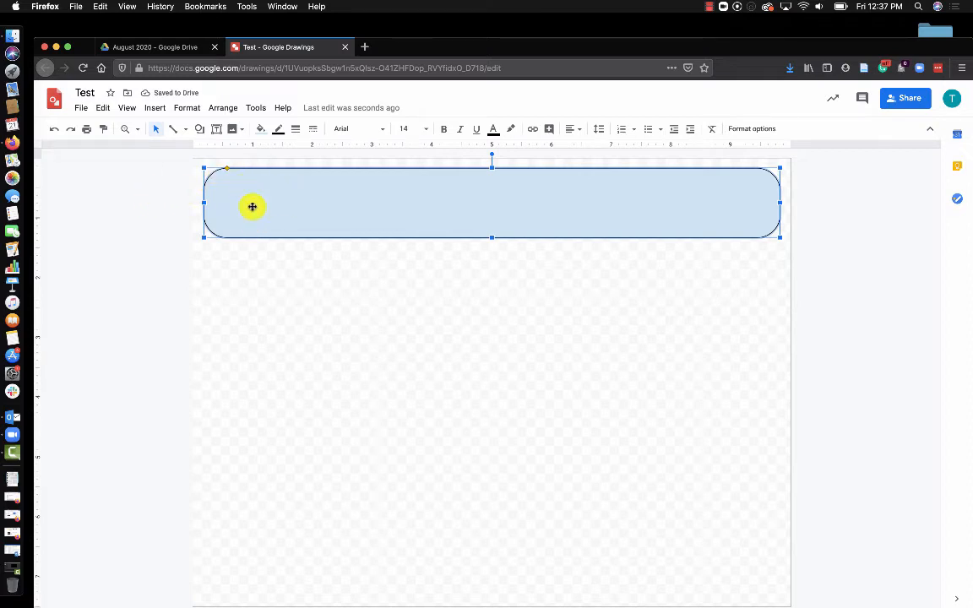
- Fill the rounded rectangle banner with a darker blue and colour its border dark yellow
left_click(261, 131)
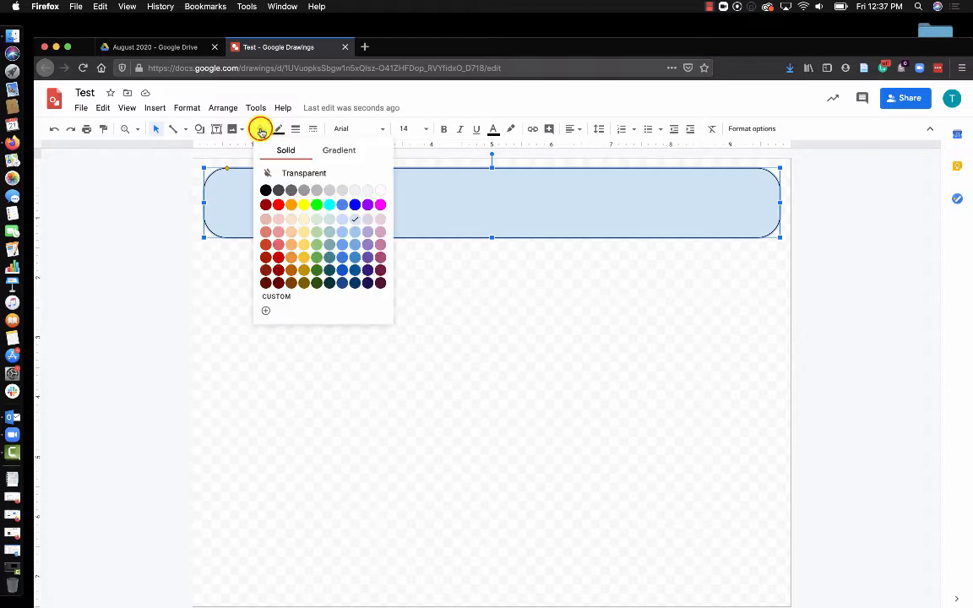
left_click(356, 258)
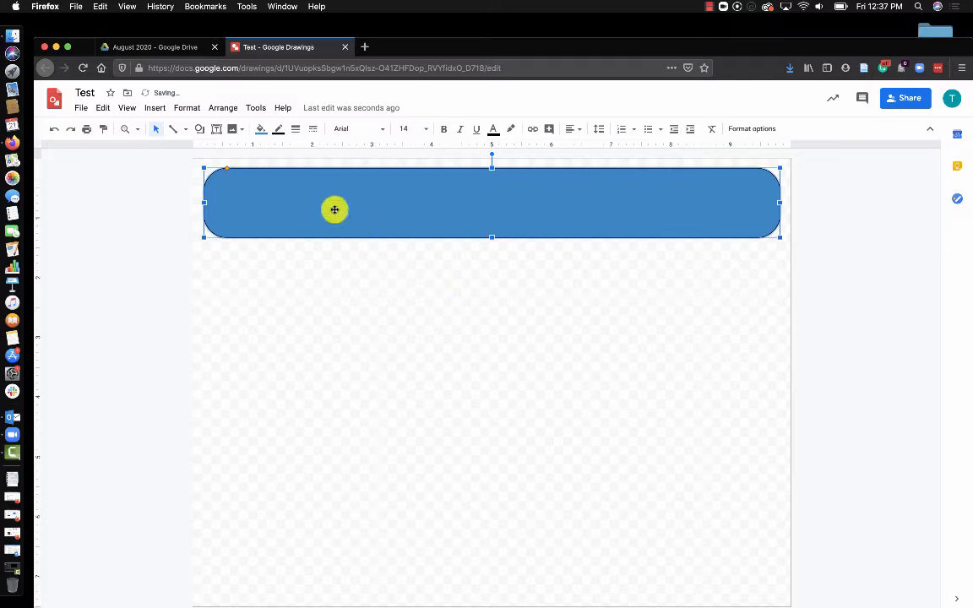
left_click(278, 131)
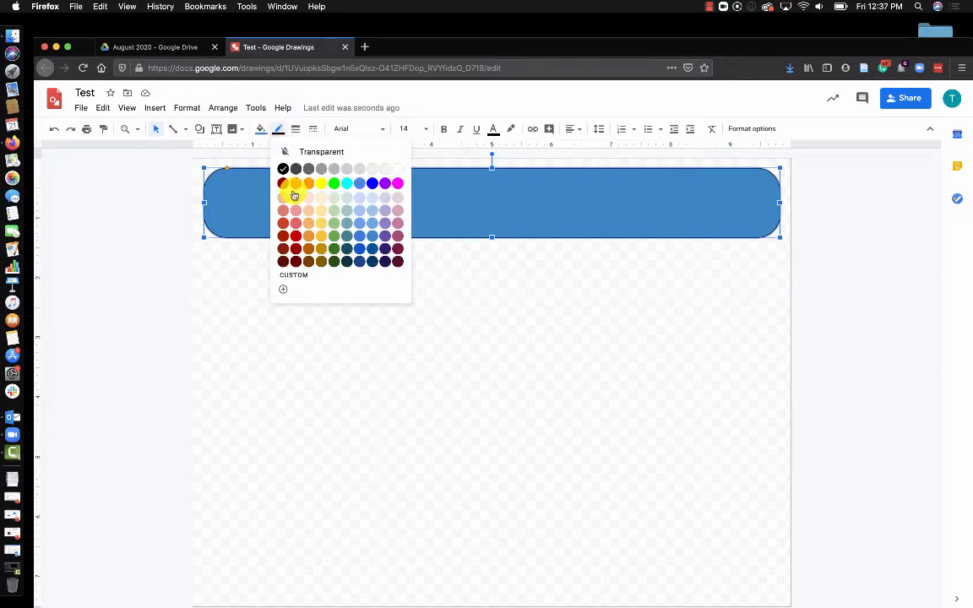
left_click(323, 239)
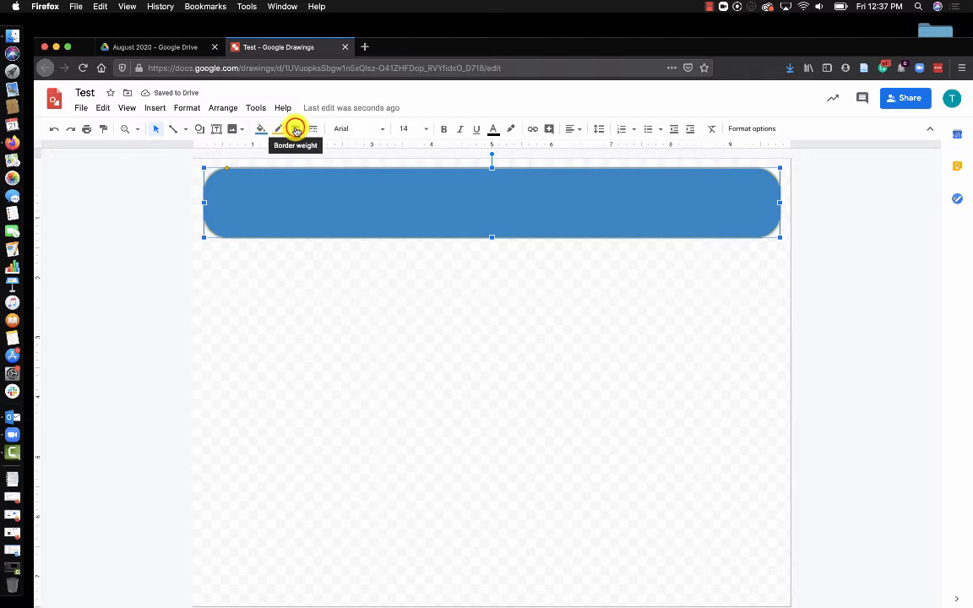
- Set the banner's border weight to 8px and check the outline with the shape deselected
left_click(296, 129)
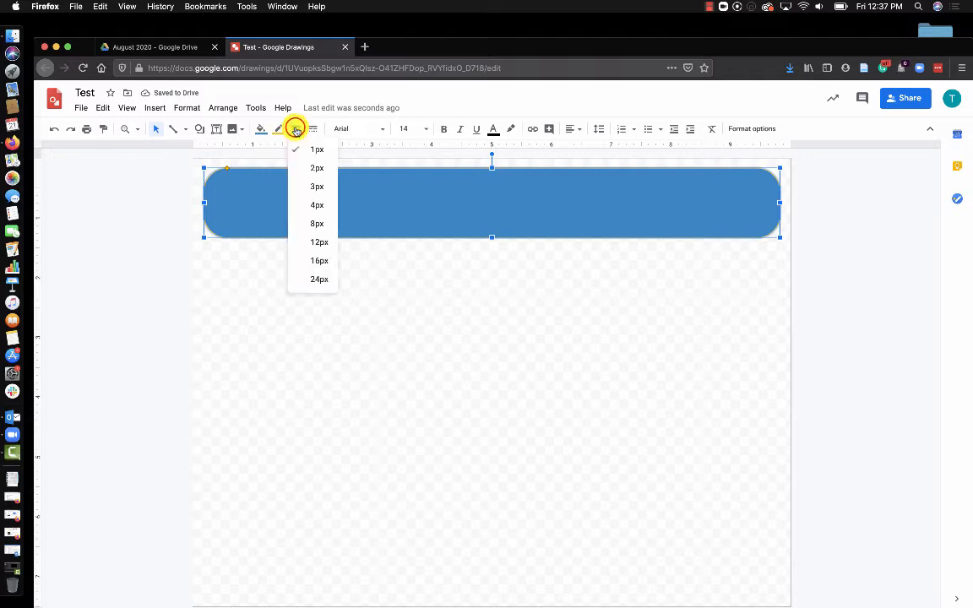
left_click(319, 223)
left_click(596, 312)
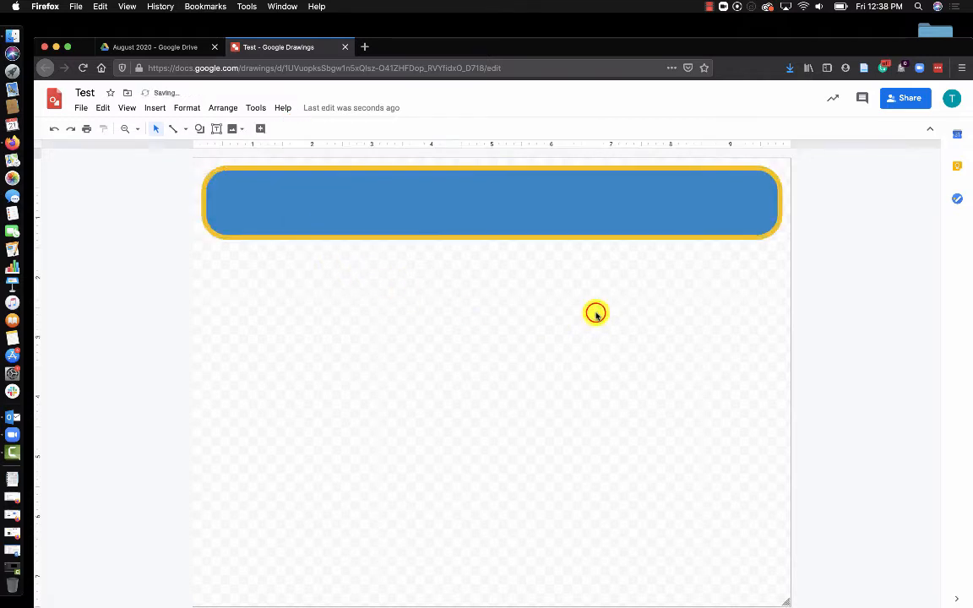
left_click(375, 205)
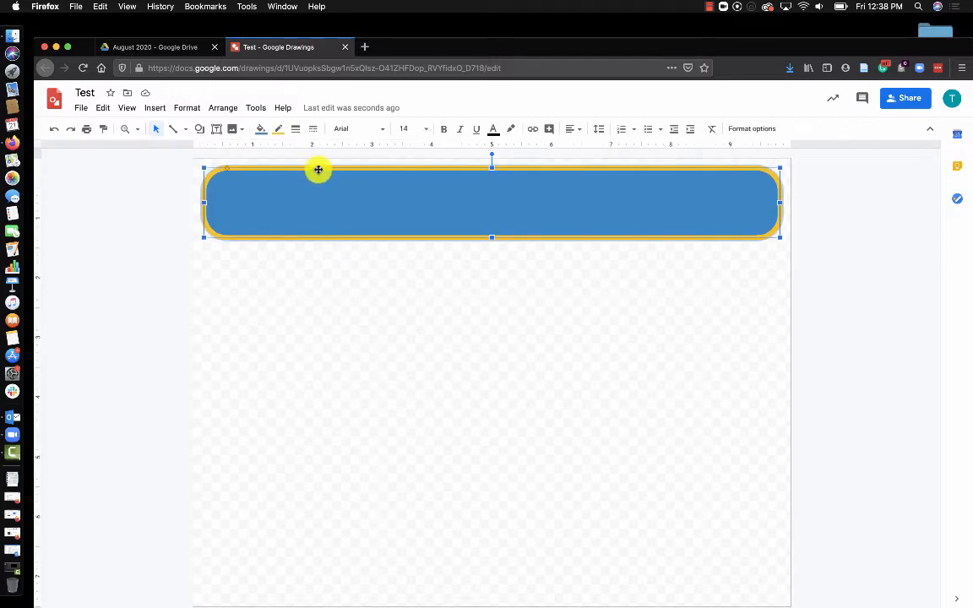
left_click(317, 335)
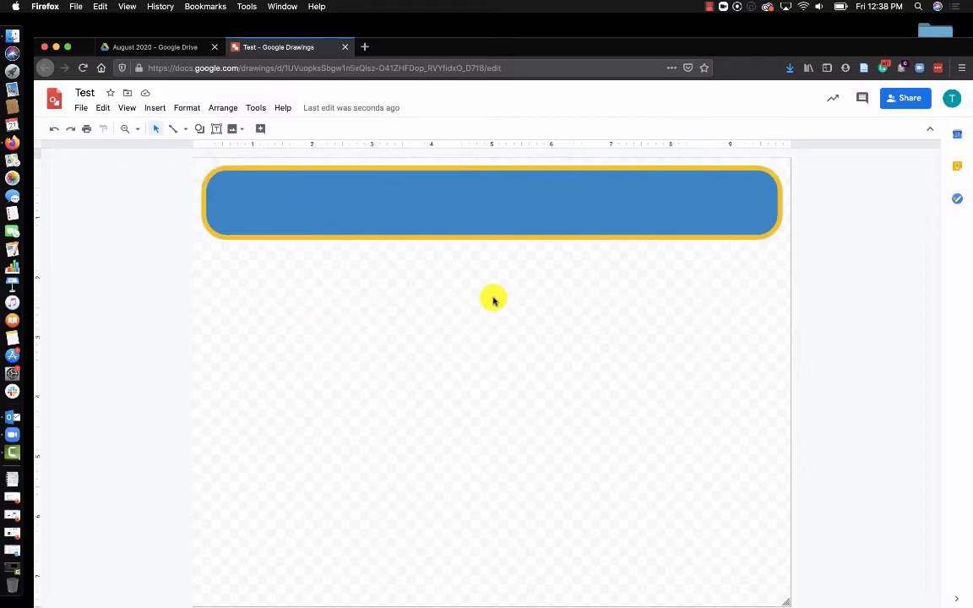
- Try the long dash-dot border style on the banner and return its border to a solid line
left_click(392, 205)
left_click(314, 131)
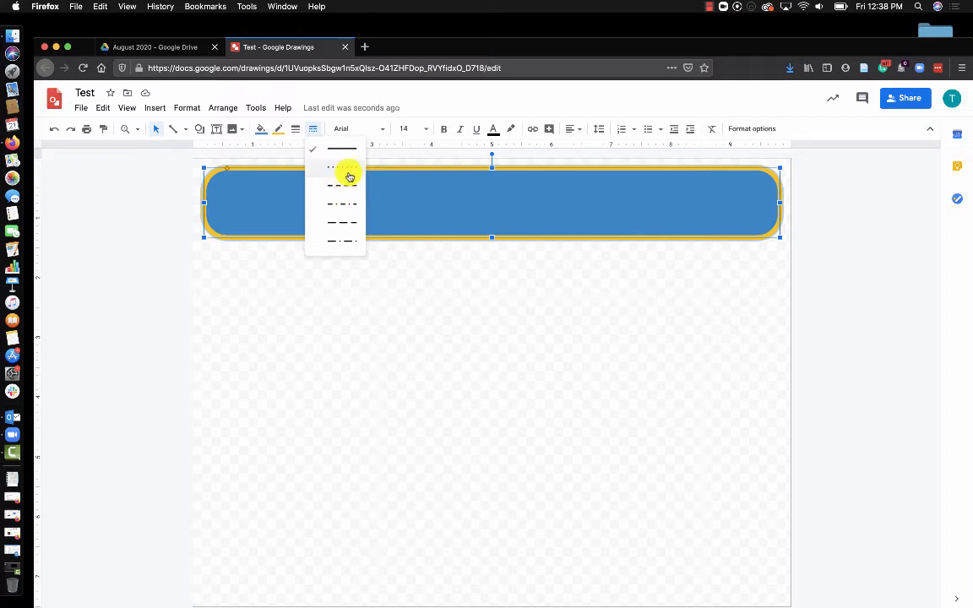
left_click(348, 245)
left_click(479, 305)
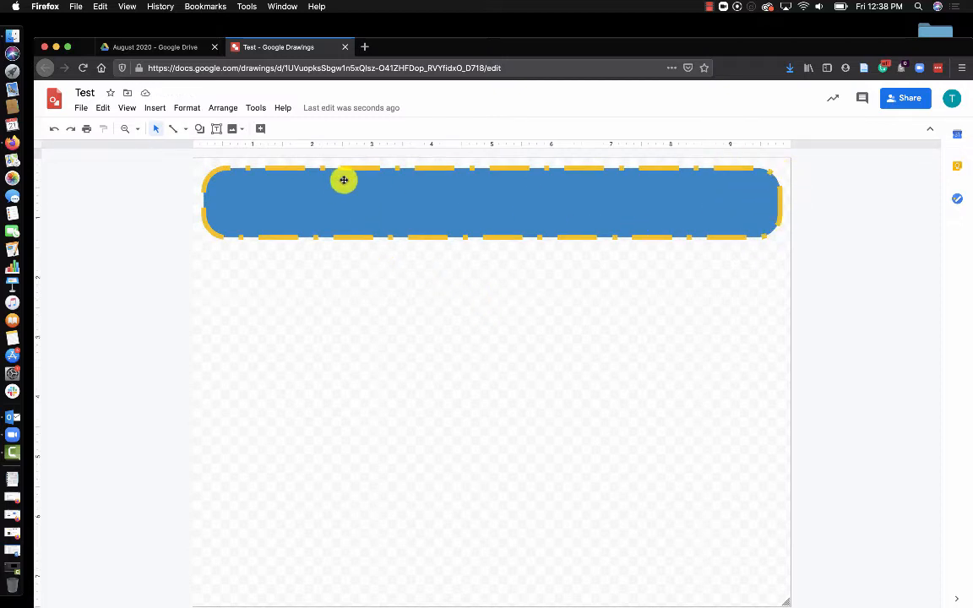
left_click(301, 201)
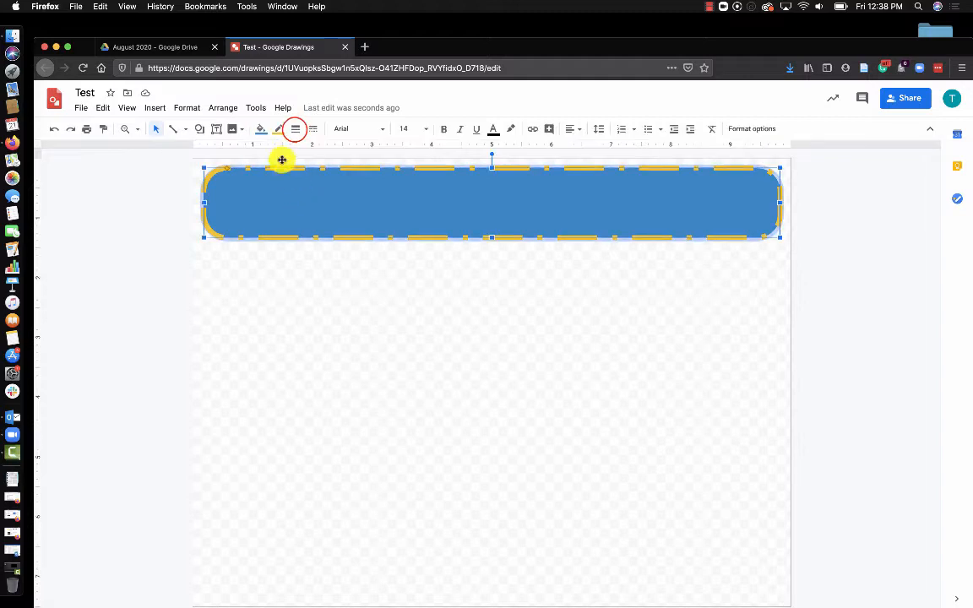
left_click(294, 131)
left_click(313, 129)
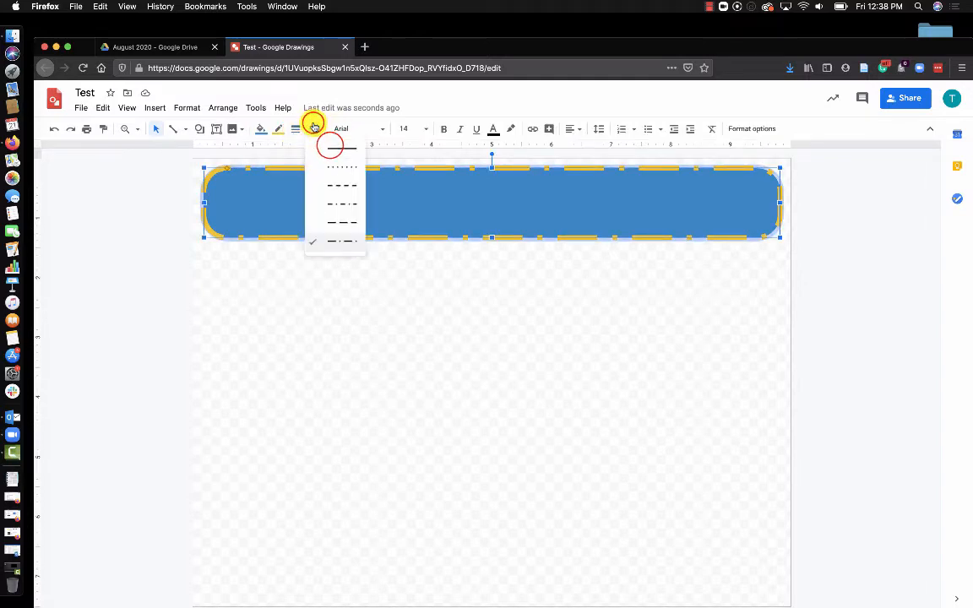
left_click(329, 146)
left_click(333, 372)
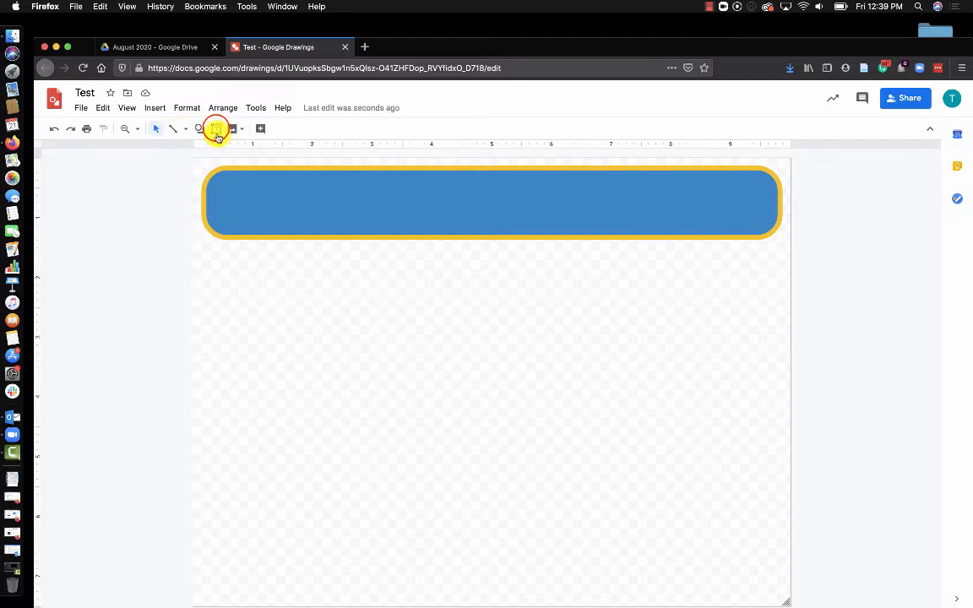
- Insert a text box below the blue banner and enter the title "Lorem Ipsum"
left_click(216, 128)
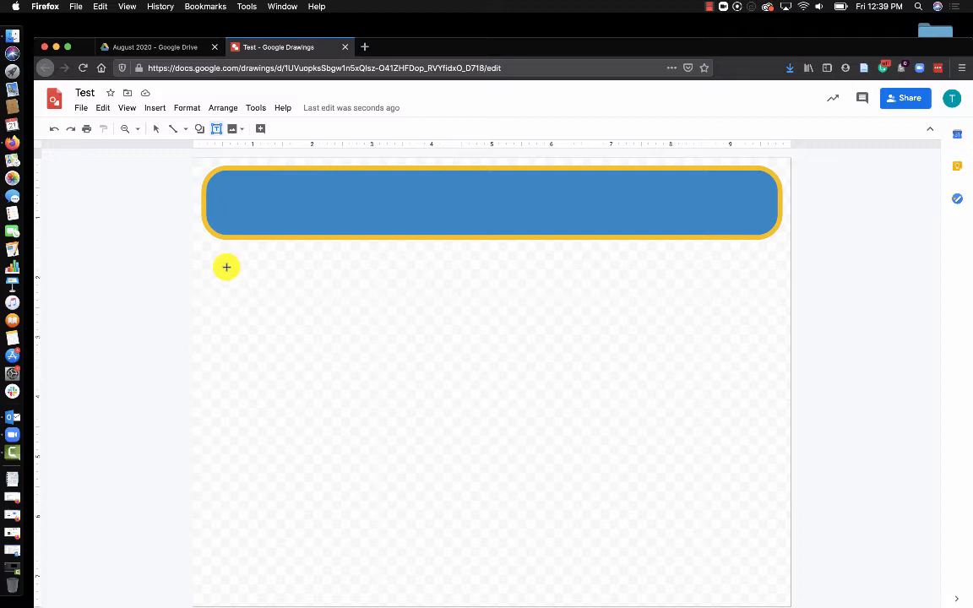
left_click_drag(226, 269, 231, 270)
left_click(224, 271)
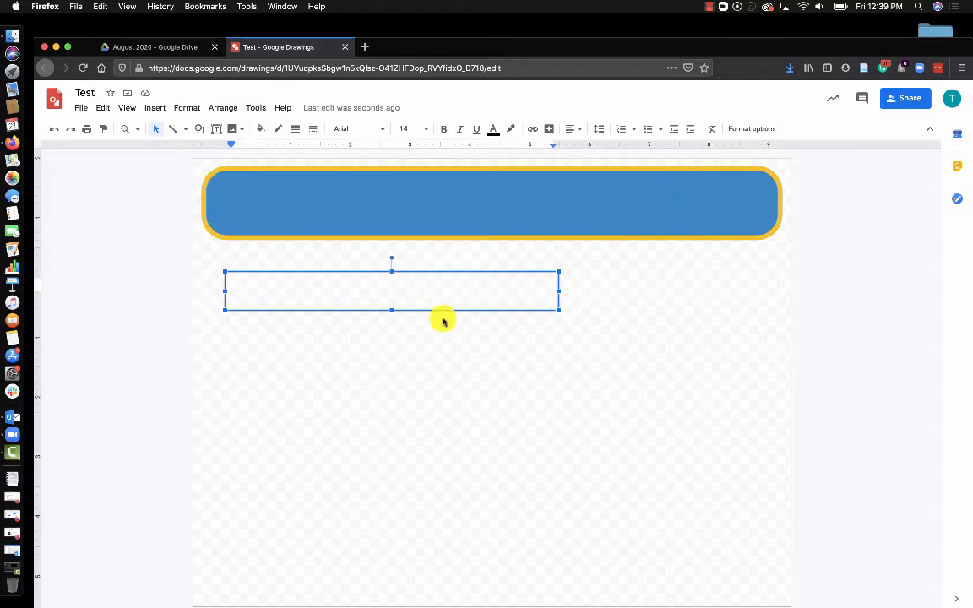
type("Lo")
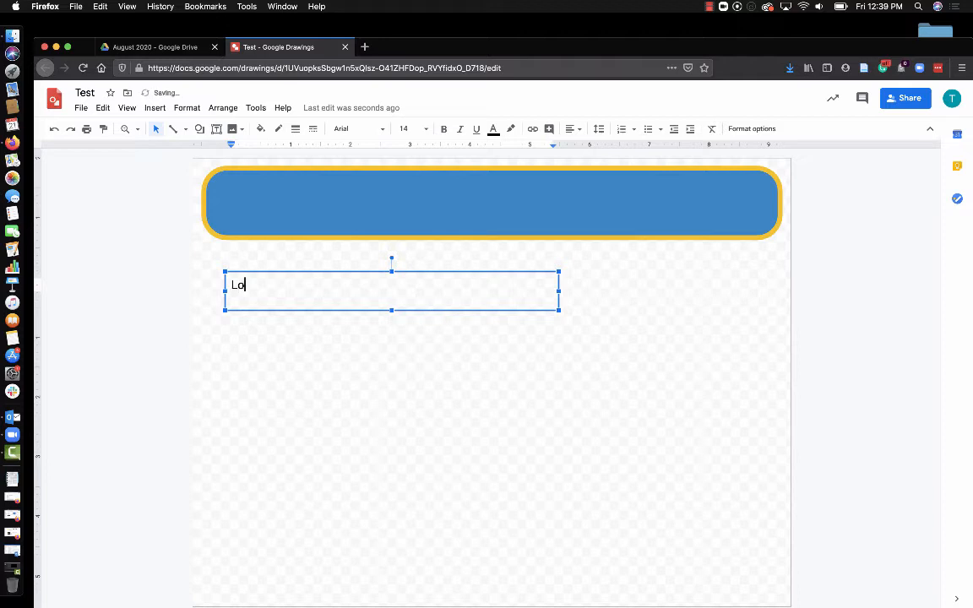
type("rem Ips")
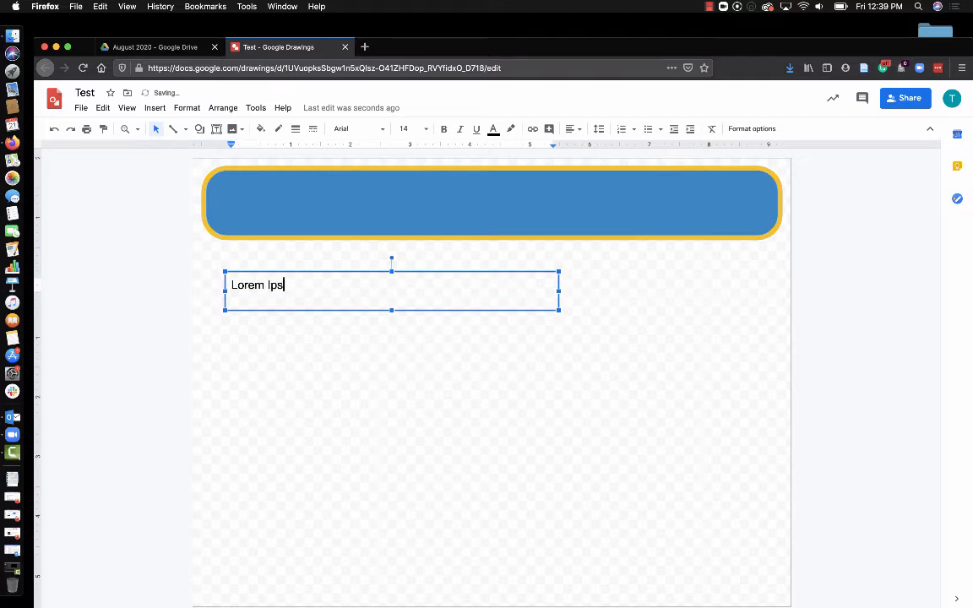
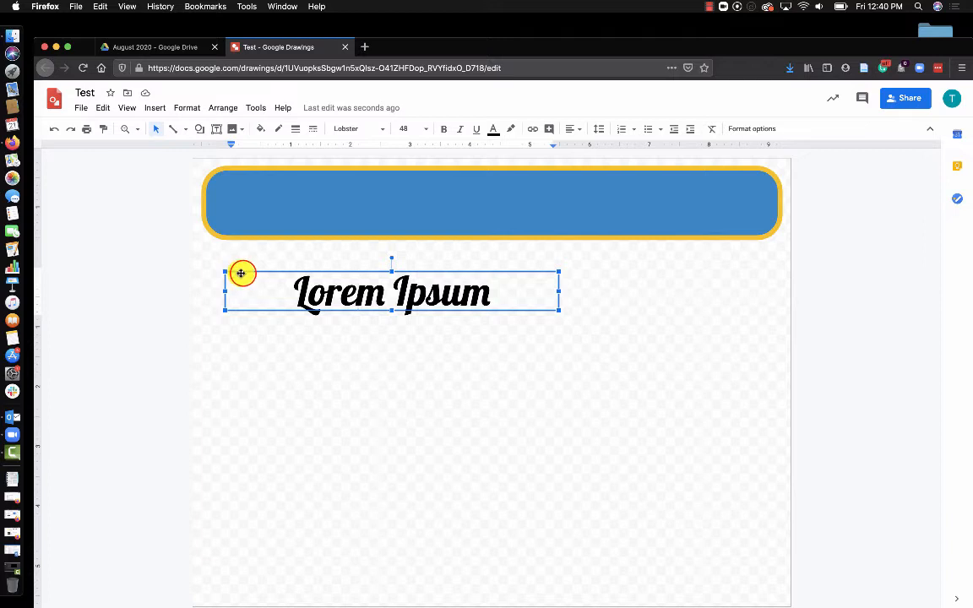
- Move the "Lorem Ipsum" text box onto the blue banner, centre it there, and leave the text box selected
left_click_drag(241, 272, 331, 182)
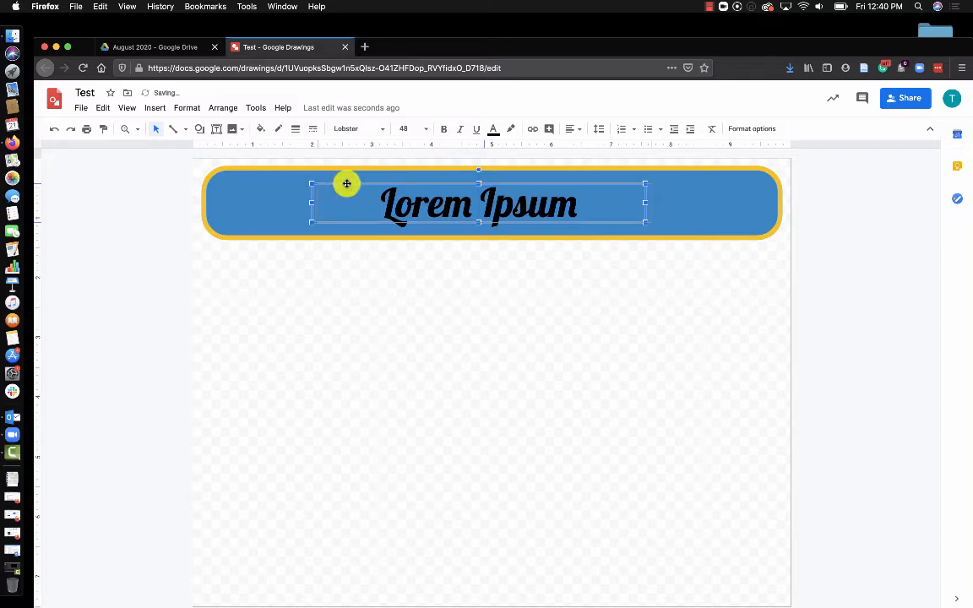
left_click_drag(347, 183, 347, 184)
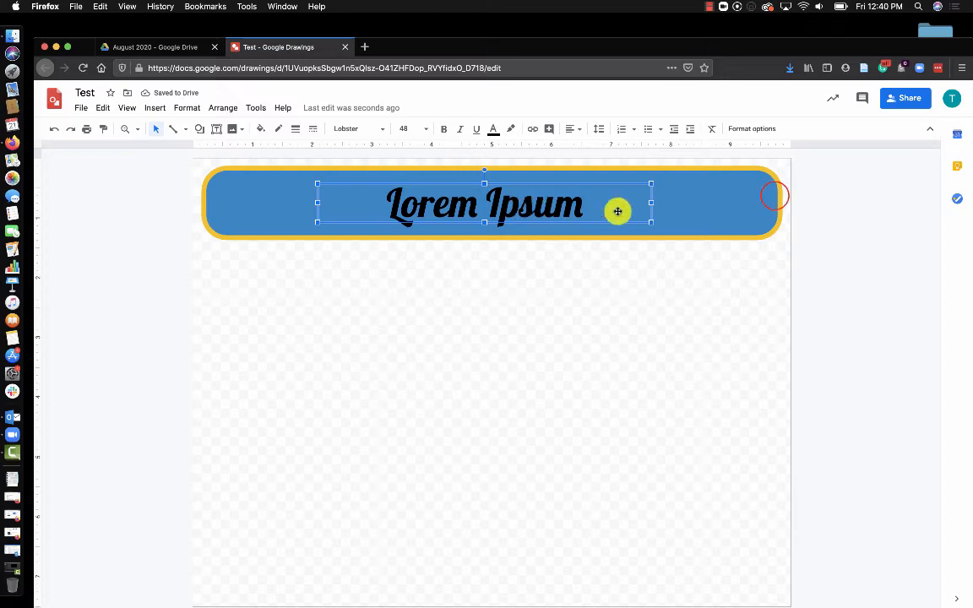
left_click(774, 196)
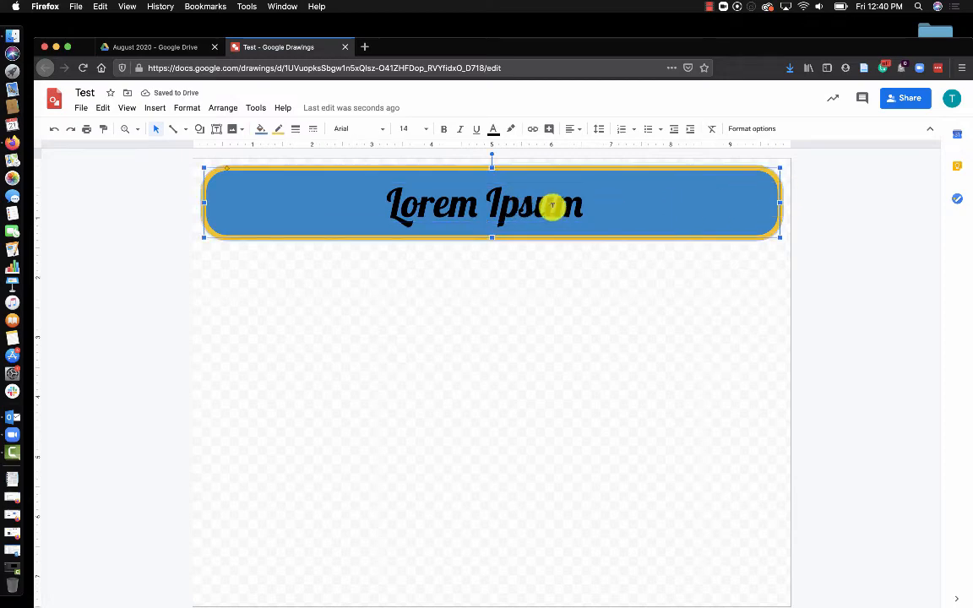
left_click(387, 208)
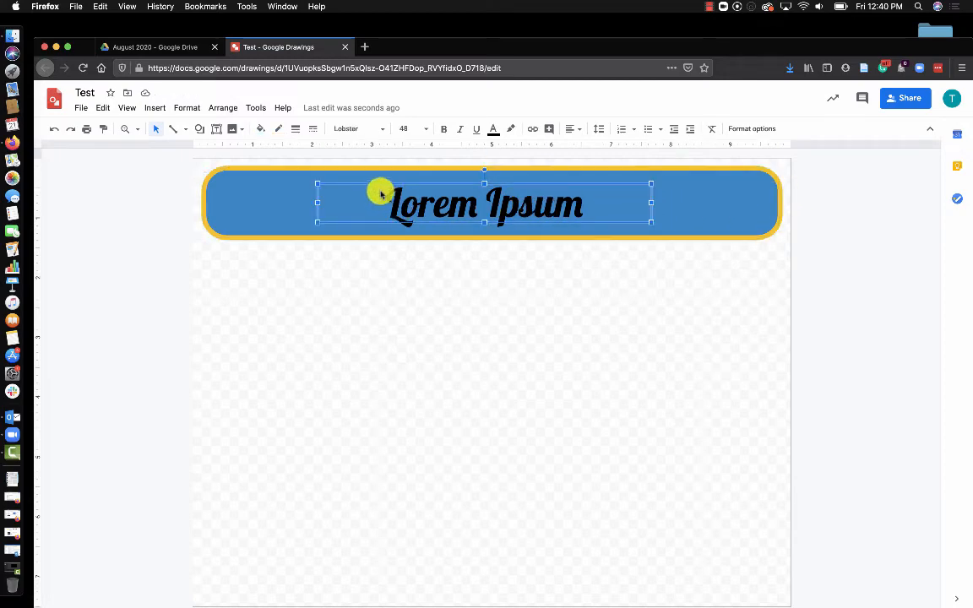
- Centre the "Lorem Ipsum" text box horizontally on the page within the blue banner and leave everything deselected
mouse_move(359, 183)
left_mouse_down()
mouse_move(347, 183)
mouse_move(356, 185)
left_mouse_up()
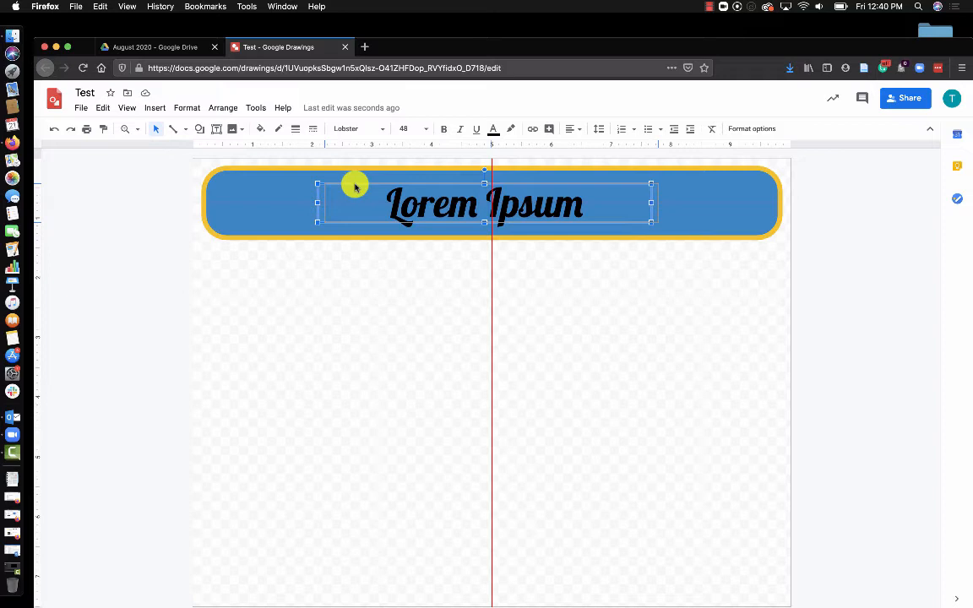
left_click_drag(355, 188, 355, 188)
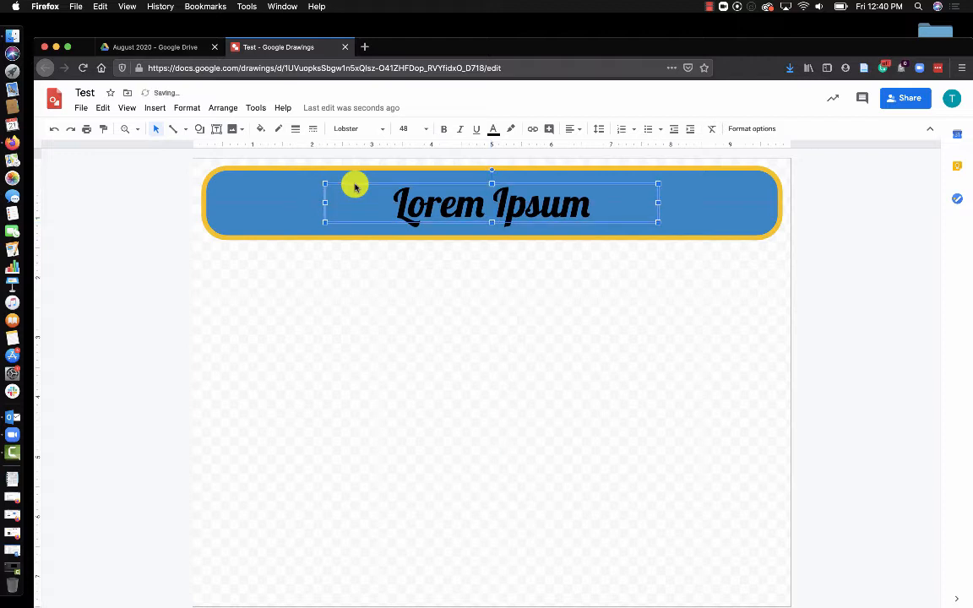
left_click(678, 228)
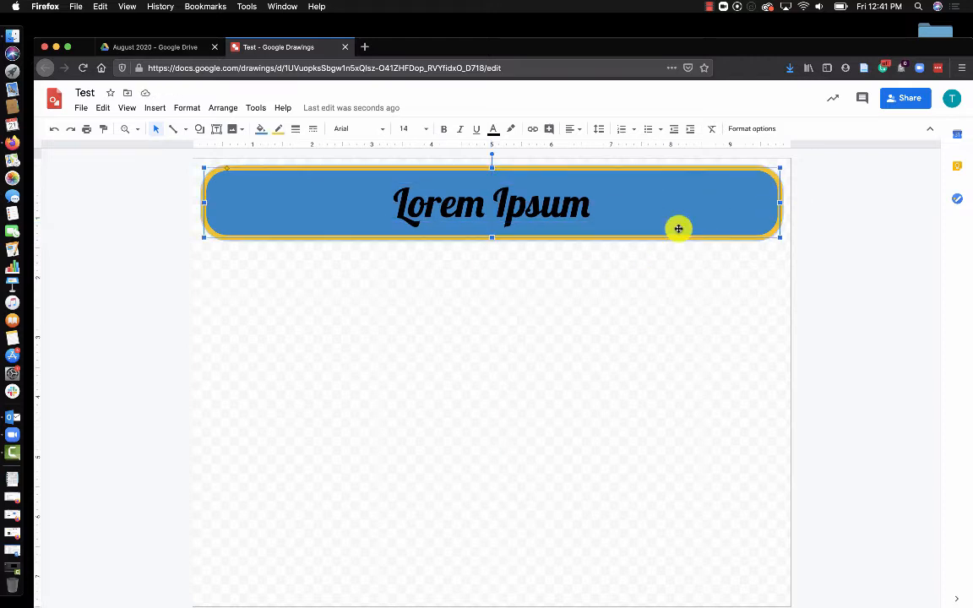
left_click(651, 369)
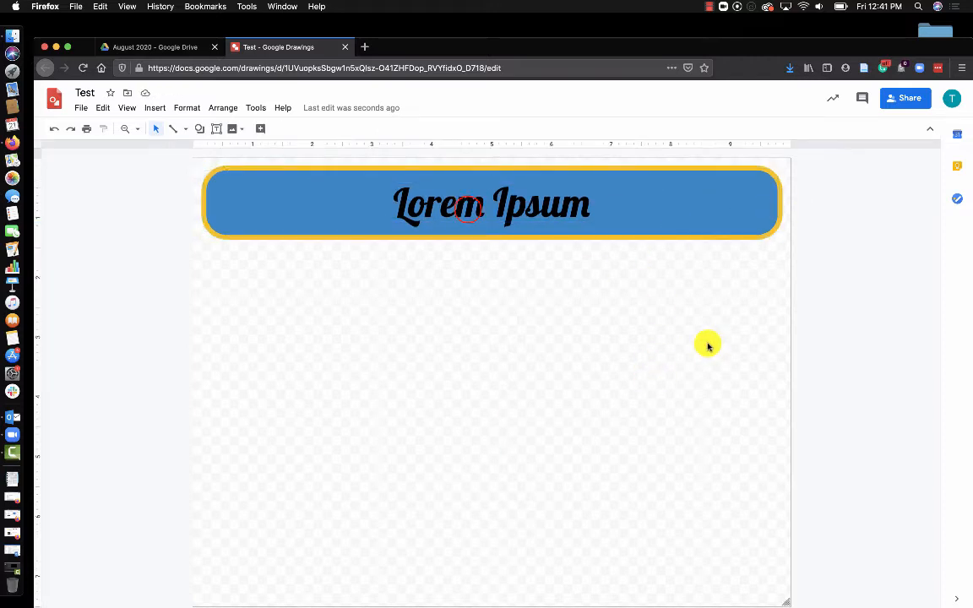
- Change the text colour of the whole "Lorem Ipsum" title to white
left_click(469, 210)
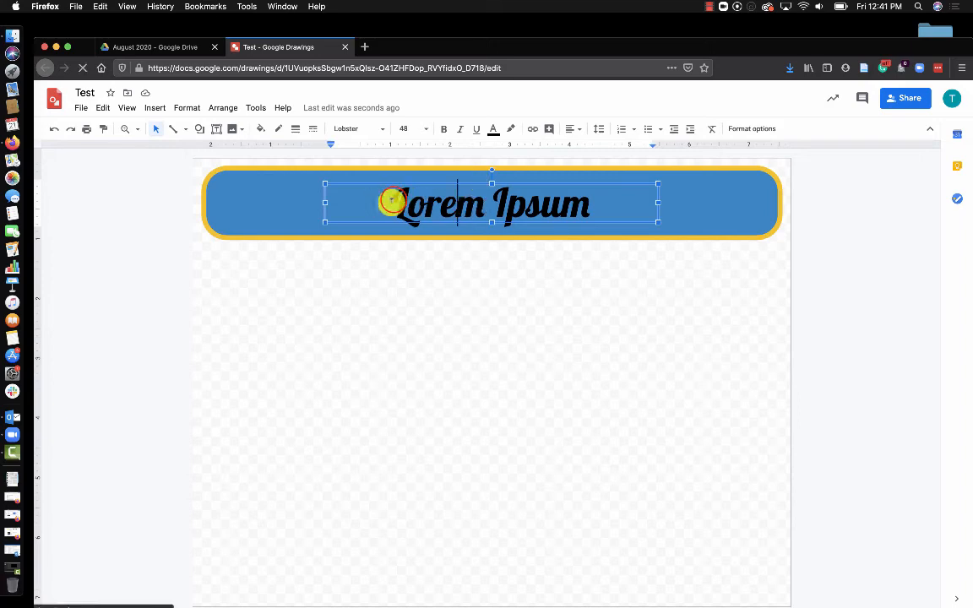
left_click_drag(391, 201, 583, 209)
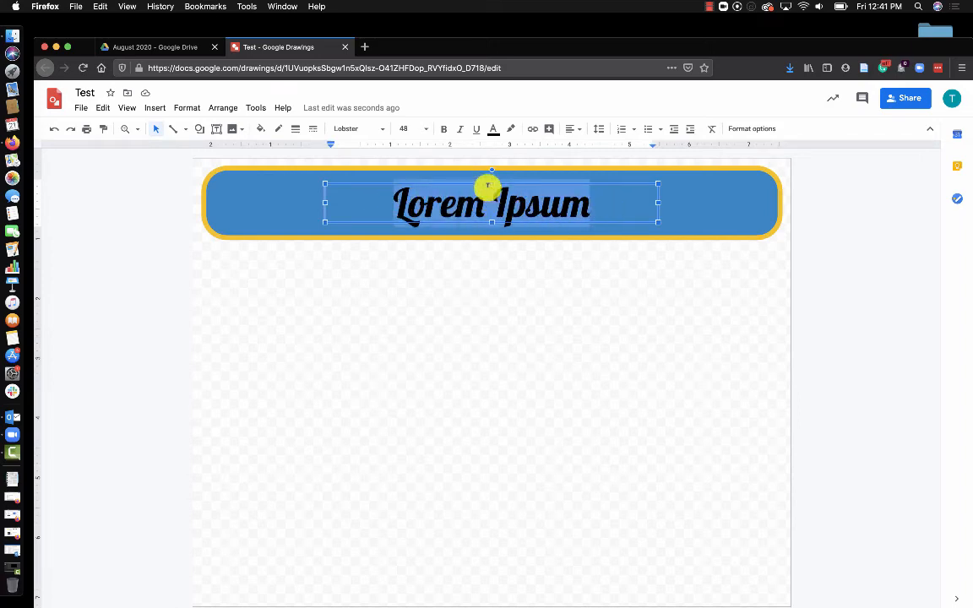
left_click(494, 128)
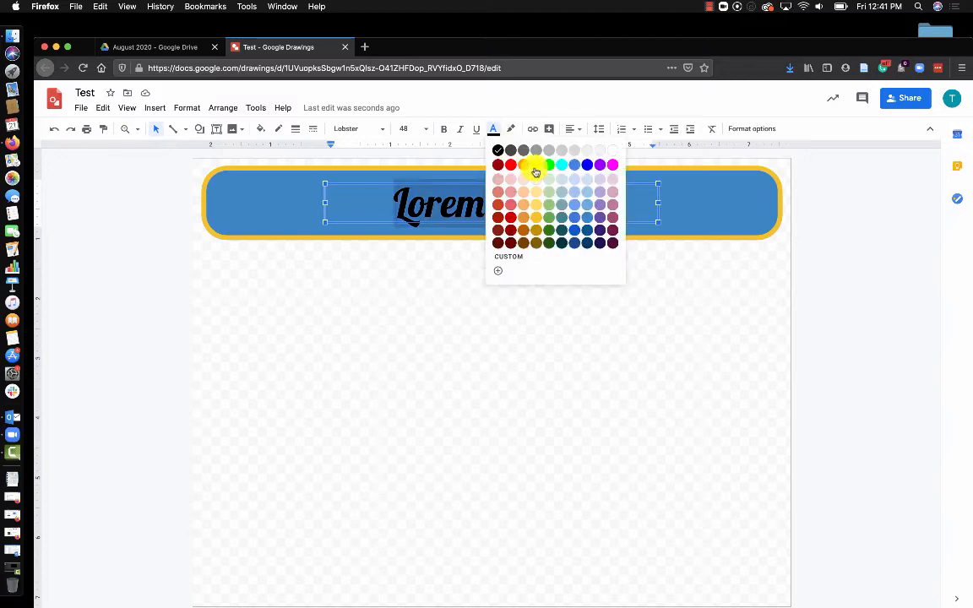
left_click(615, 151)
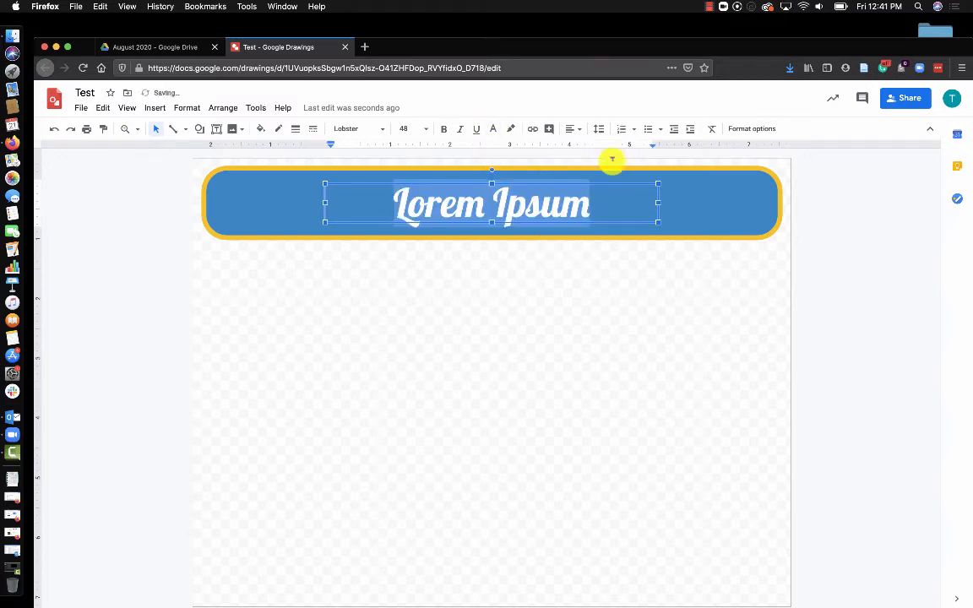
left_click(593, 329)
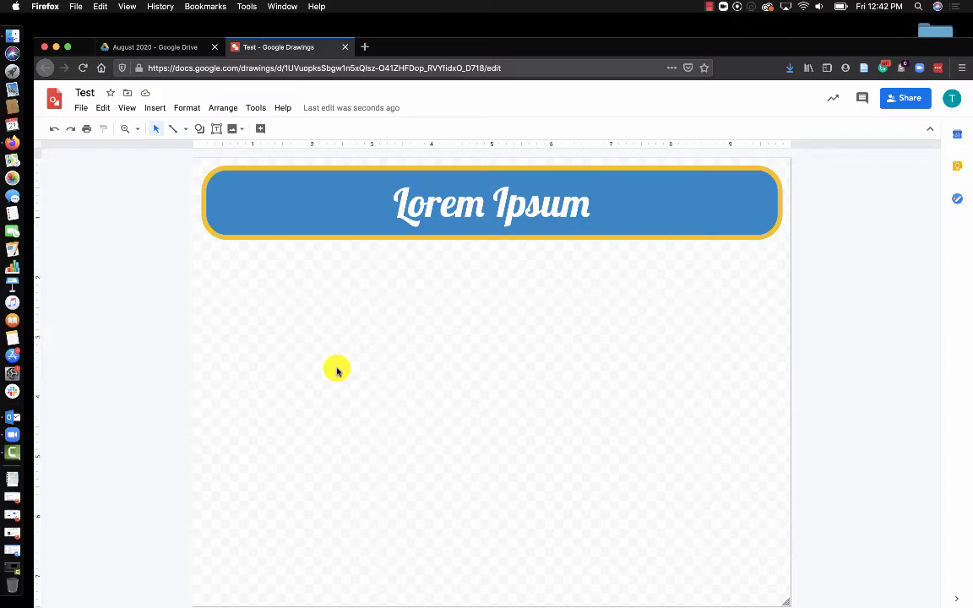
- Insert the unsplash kitten JPEG from the computer's Downloads folder into the drawing
left_click(232, 130)
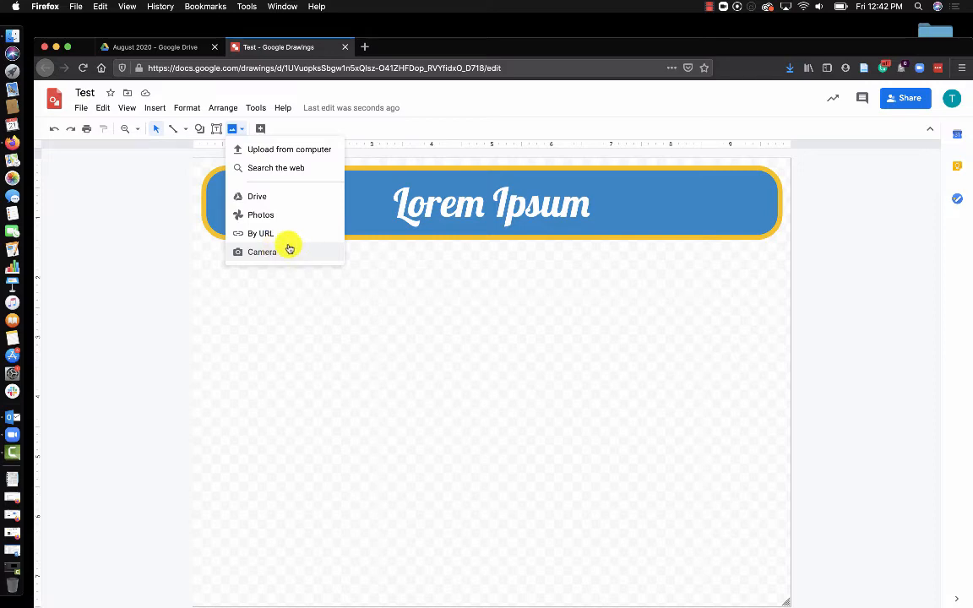
left_click(290, 150)
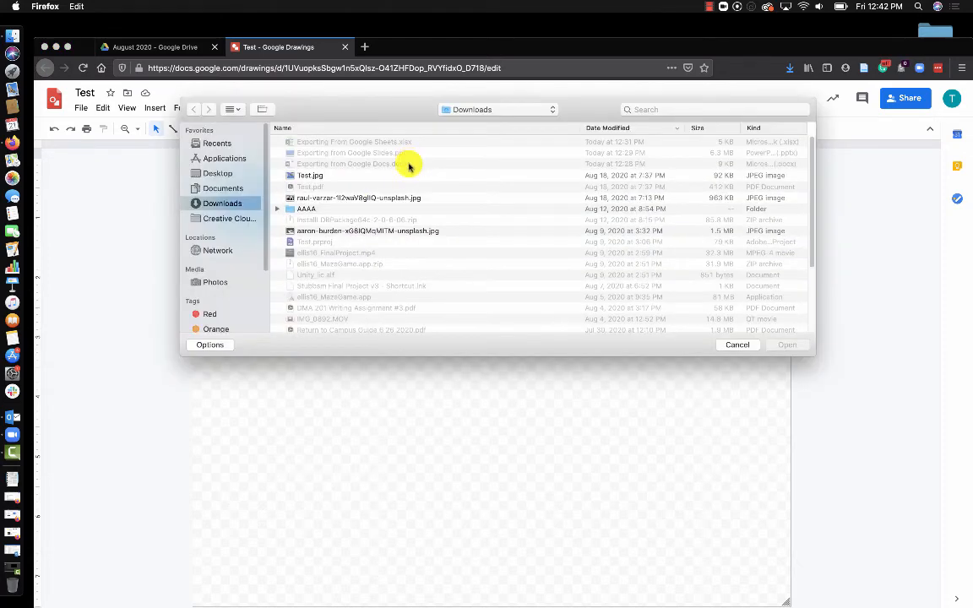
left_click(337, 199)
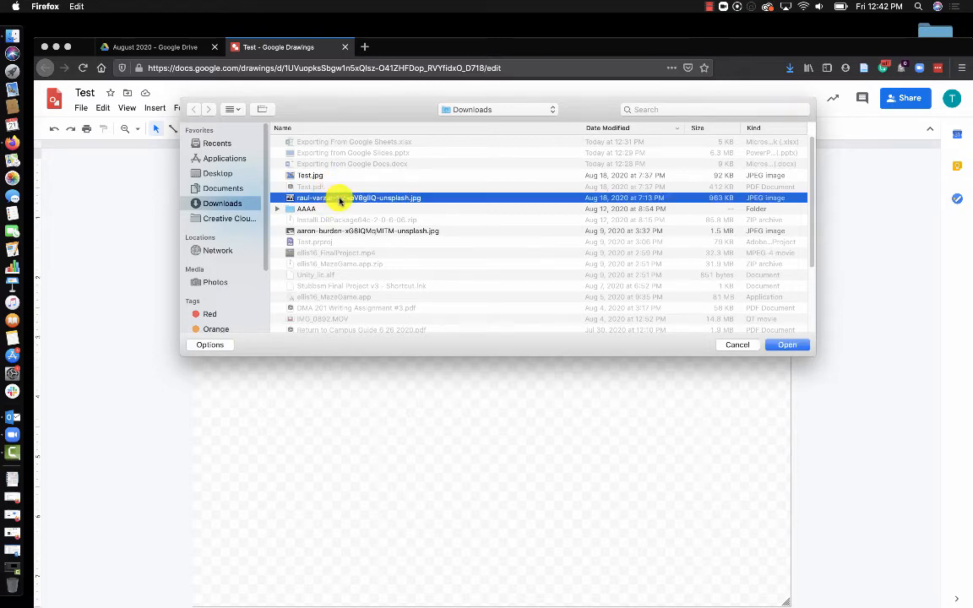
left_click(792, 344)
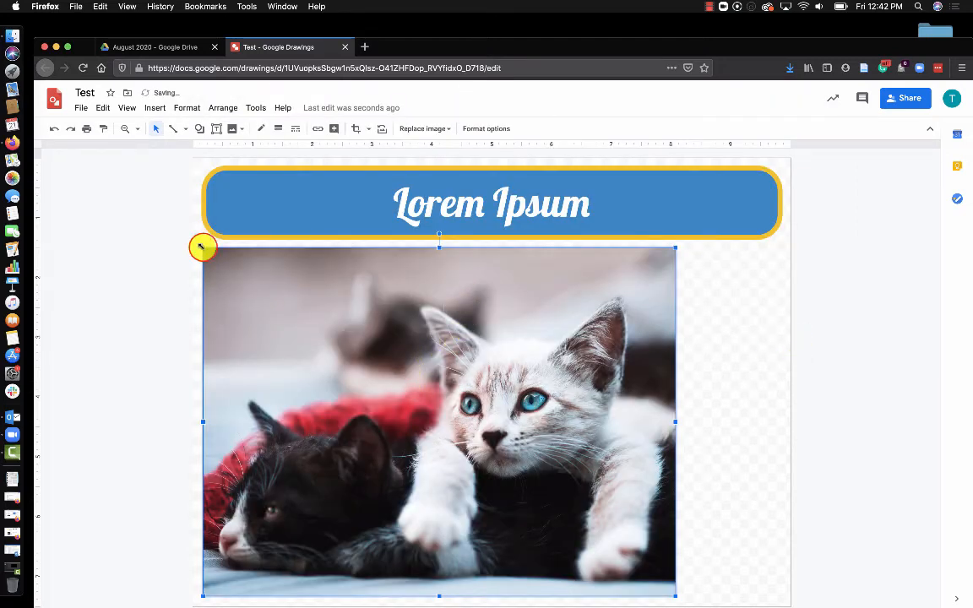
- Shrink the kitten photo to just over half the page width and place it directly below the banner, near the page's right edge
left_click_drag(201, 246, 345, 353)
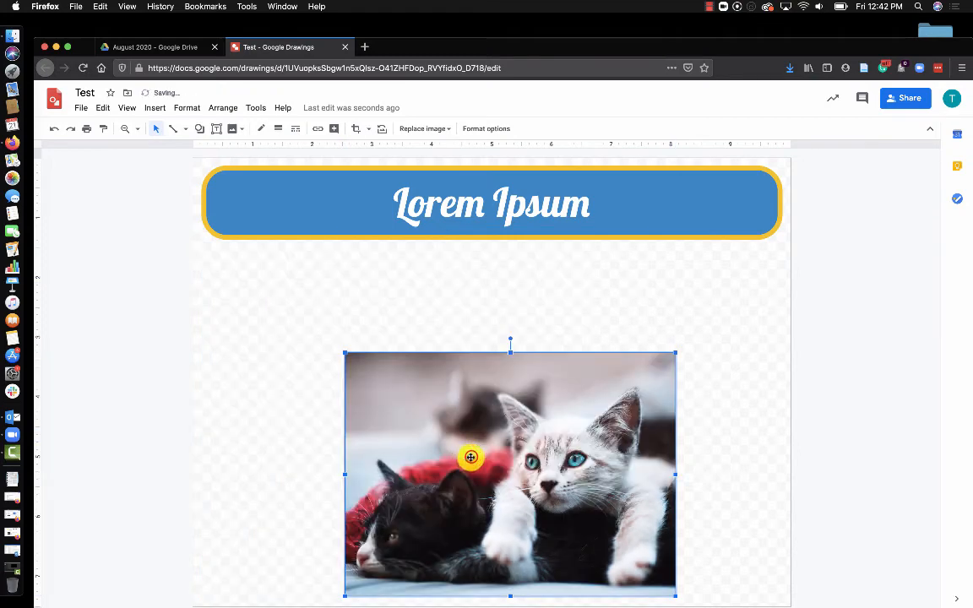
left_click_drag(471, 457, 570, 354)
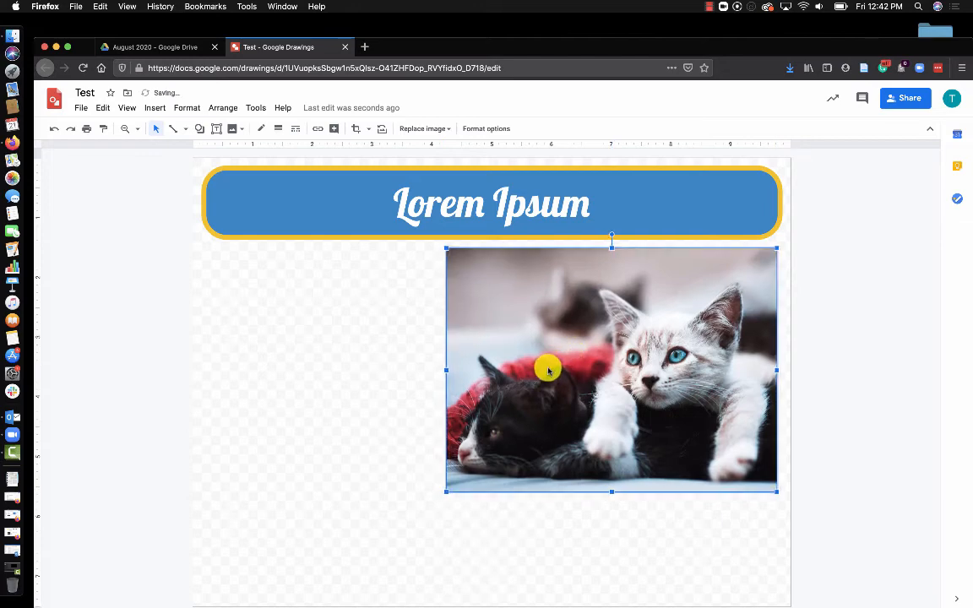
left_click_drag(528, 354, 625, 354)
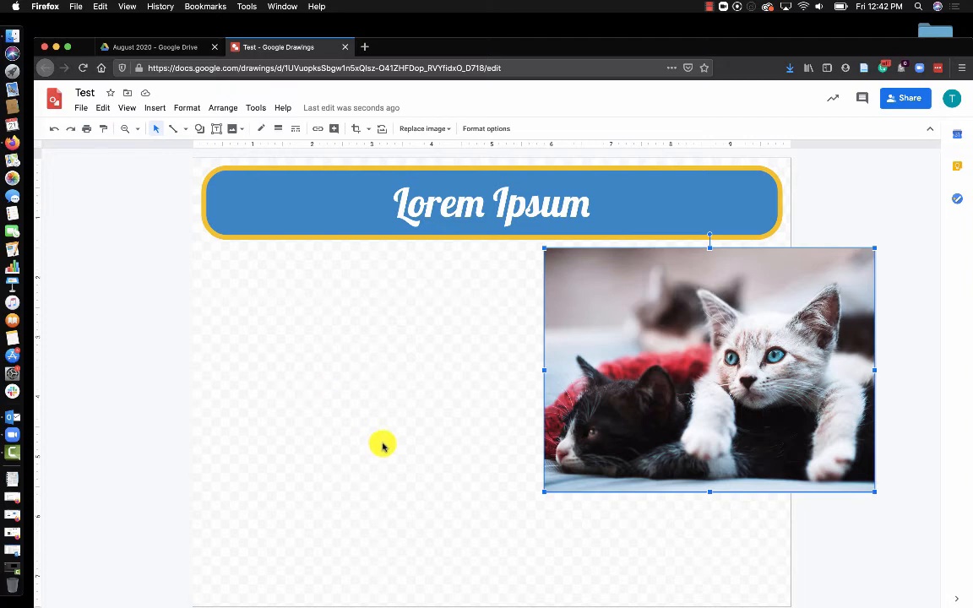
left_click(682, 363)
left_click_drag(682, 361, 590, 364)
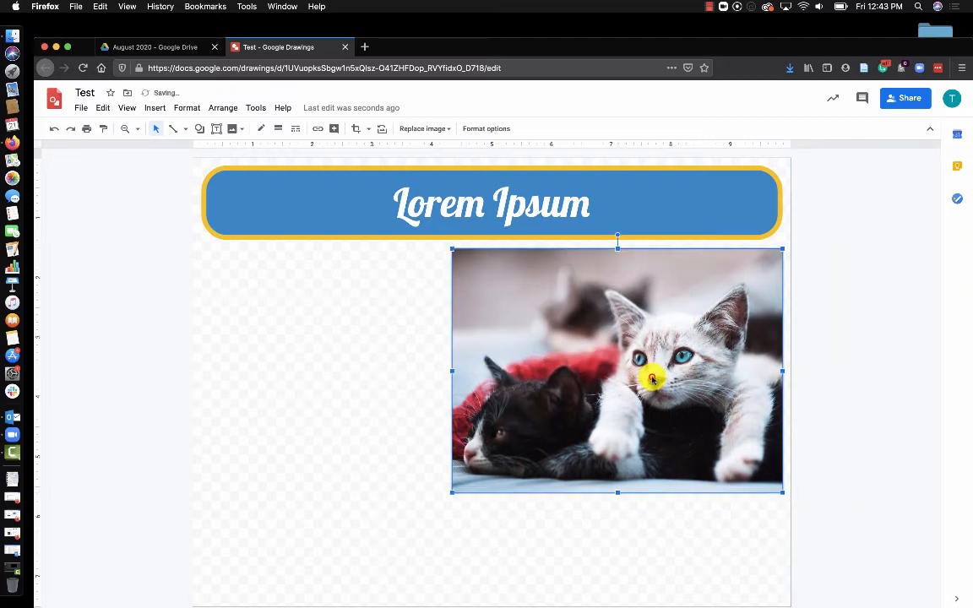
left_click_drag(647, 382, 646, 381)
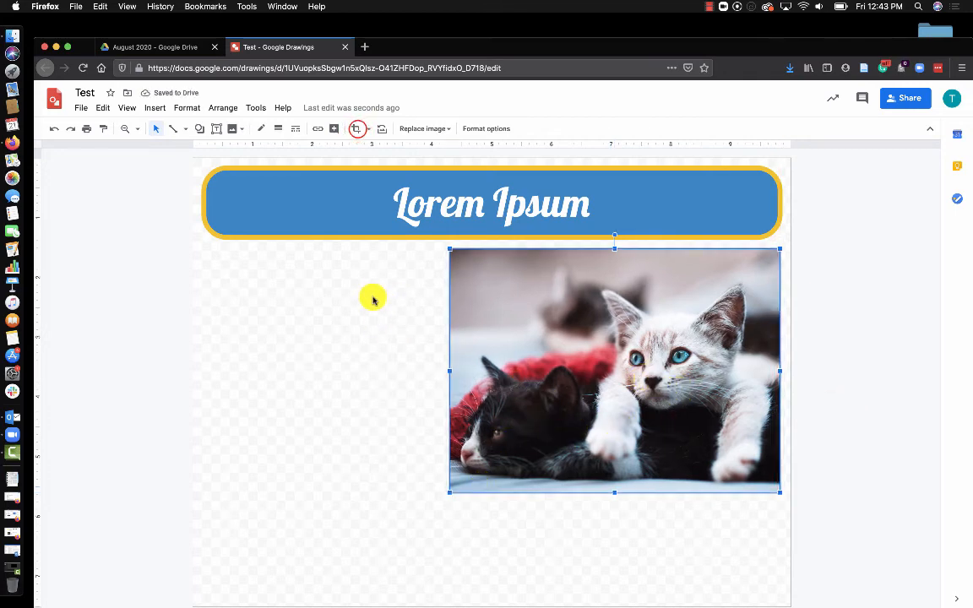
- Try cropping the kitten photo's left side and upper part, and reset the image
left_click(358, 129)
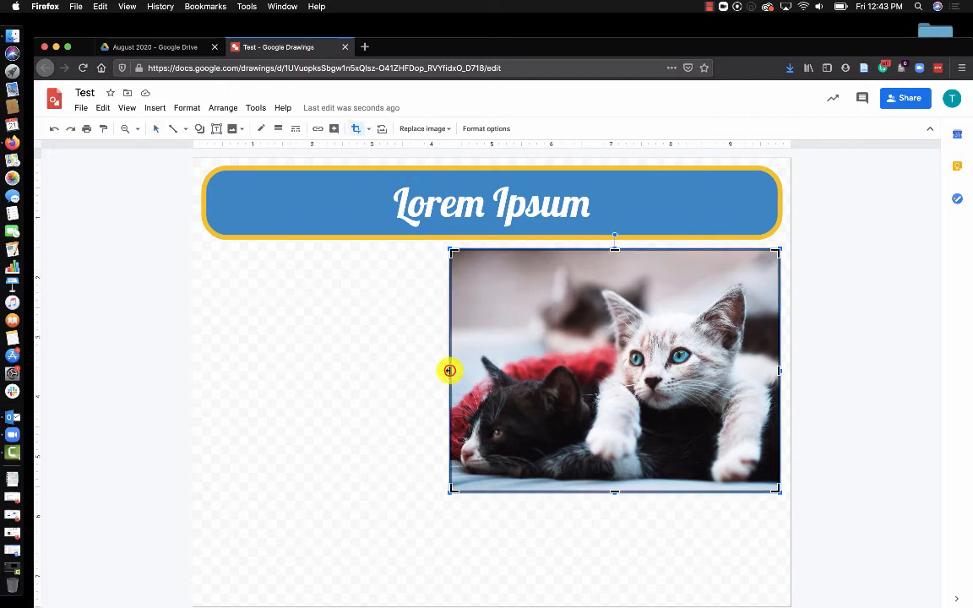
left_click_drag(449, 369, 498, 370)
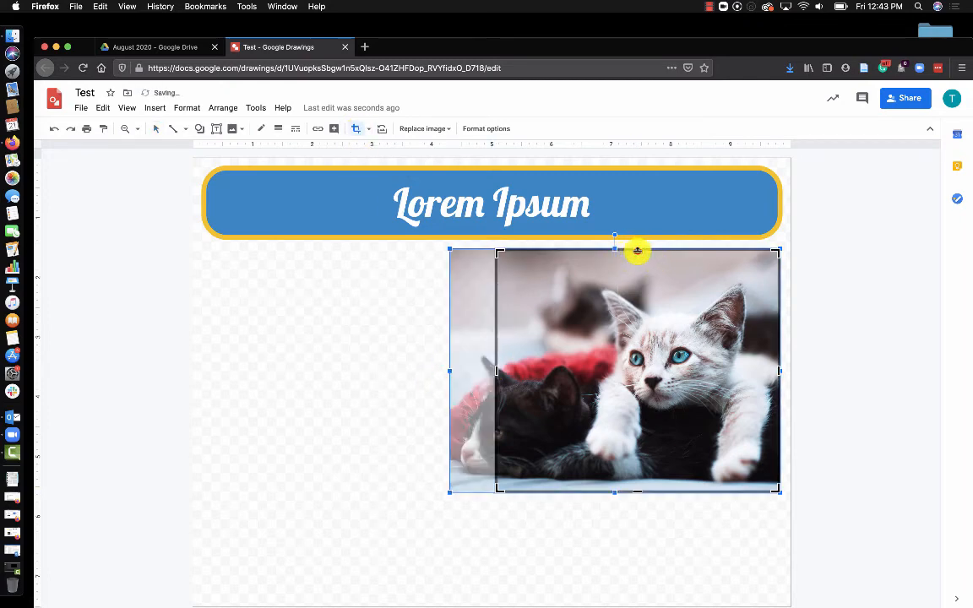
left_click_drag(638, 251, 641, 342)
key("Return")
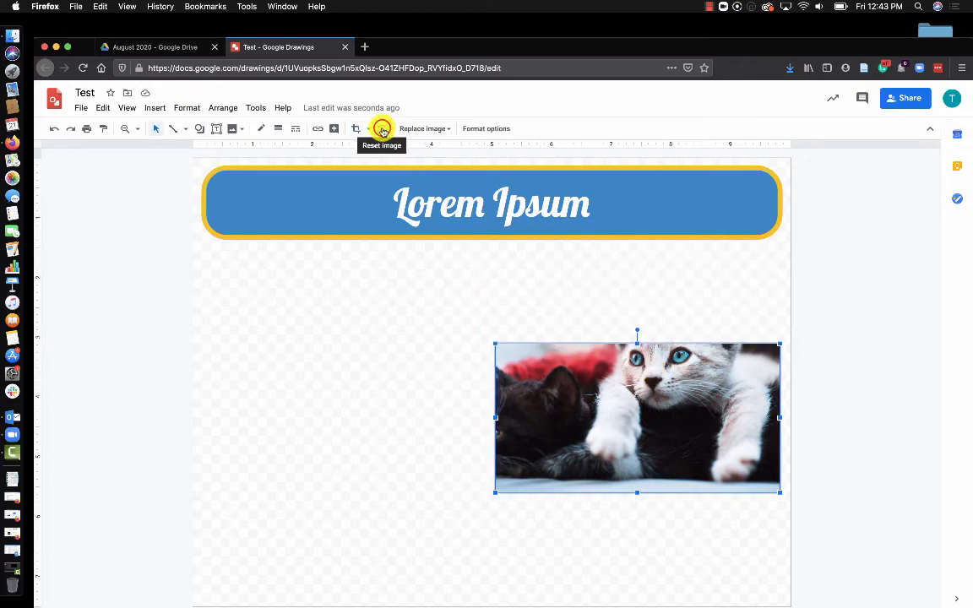
left_click(382, 128)
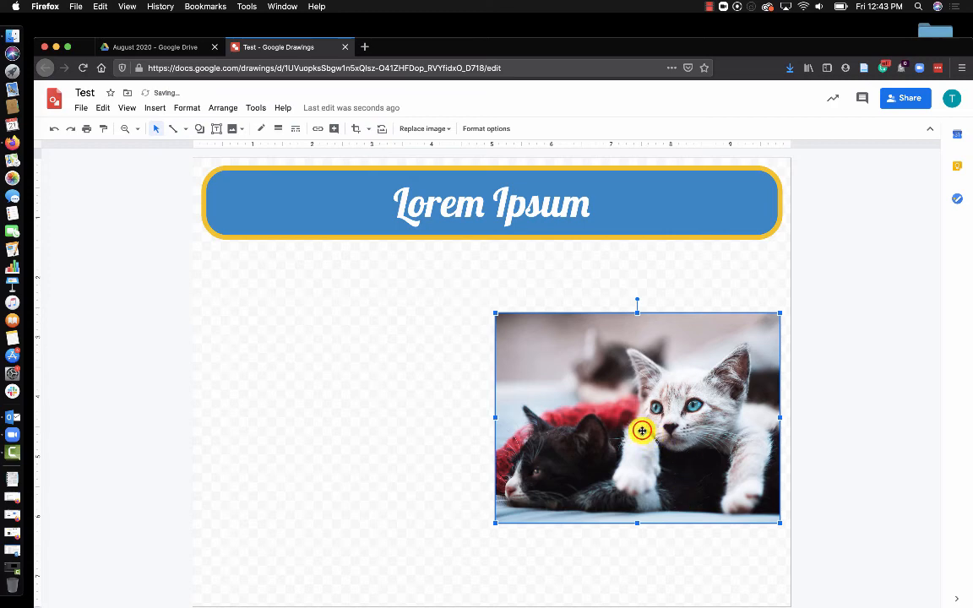
- Move the kitten photo up below the banner, enlarge it to just over half the page width, and align it near the page's right edge
left_click_drag(642, 431, 632, 370)
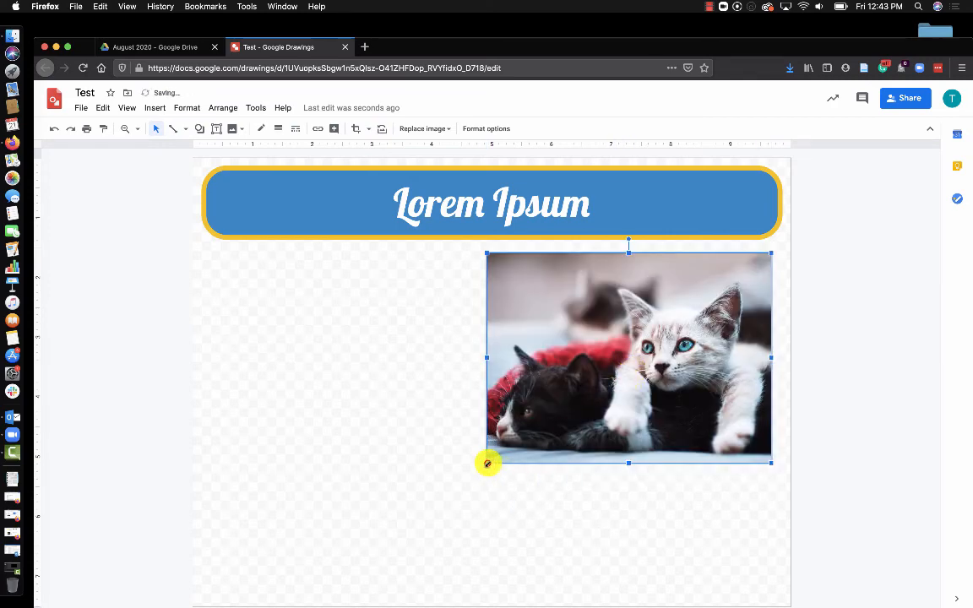
left_click_drag(487, 463, 449, 491)
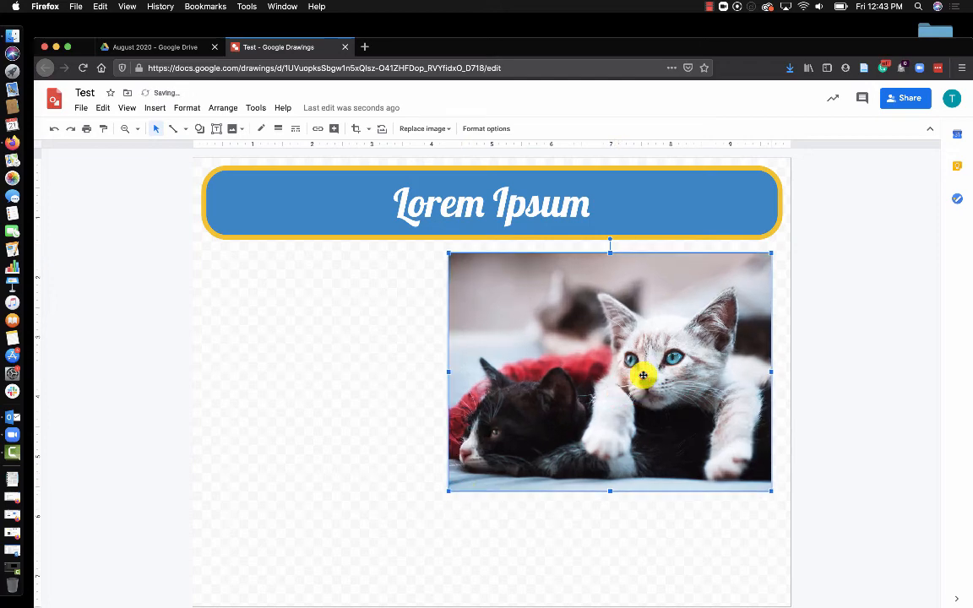
left_click_drag(643, 375, 647, 373)
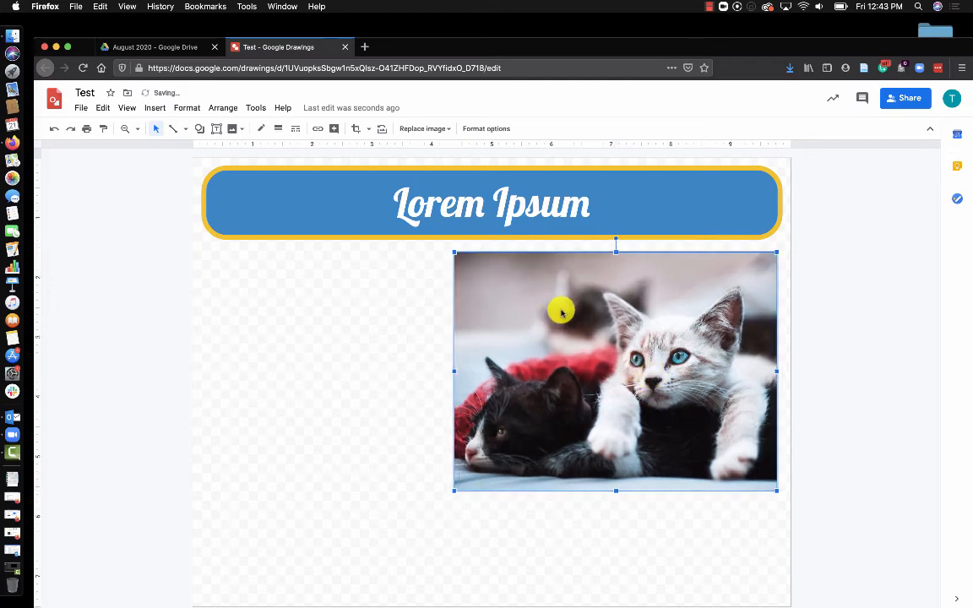
left_click(439, 129)
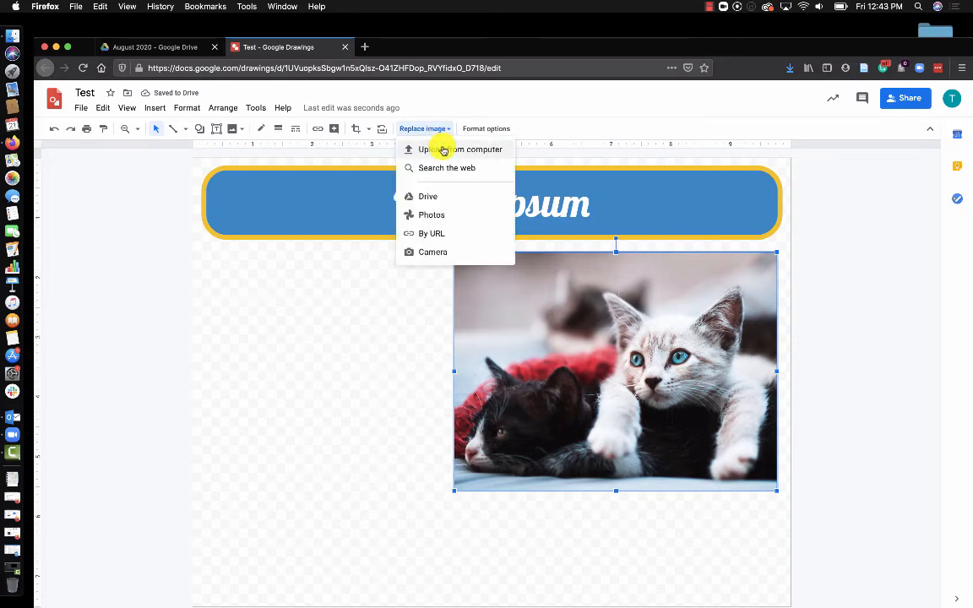
left_click(584, 362)
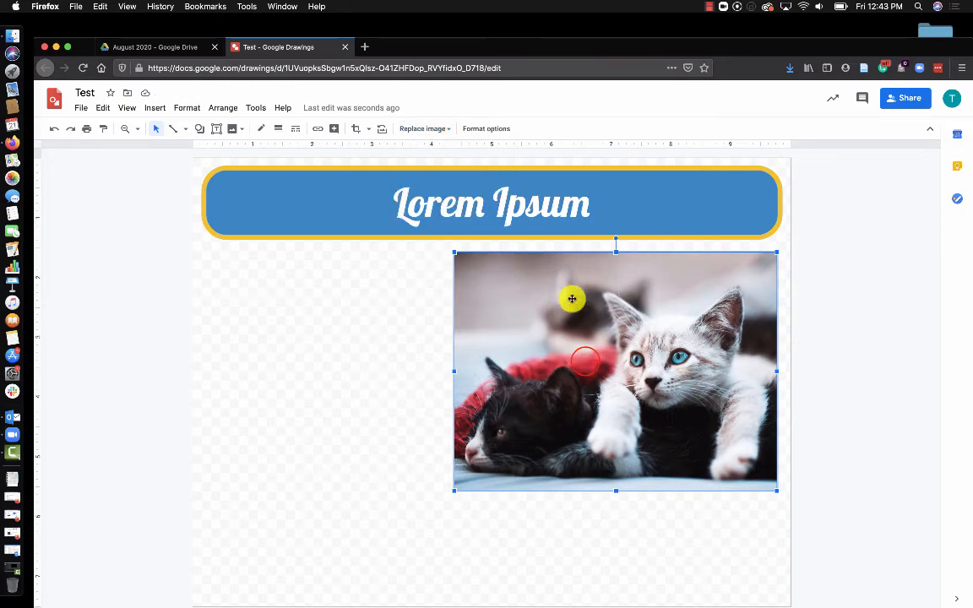
- Add a black drop shadow to the kitten photo, adjust its angle, and increase its distance and blur radius
left_click(486, 130)
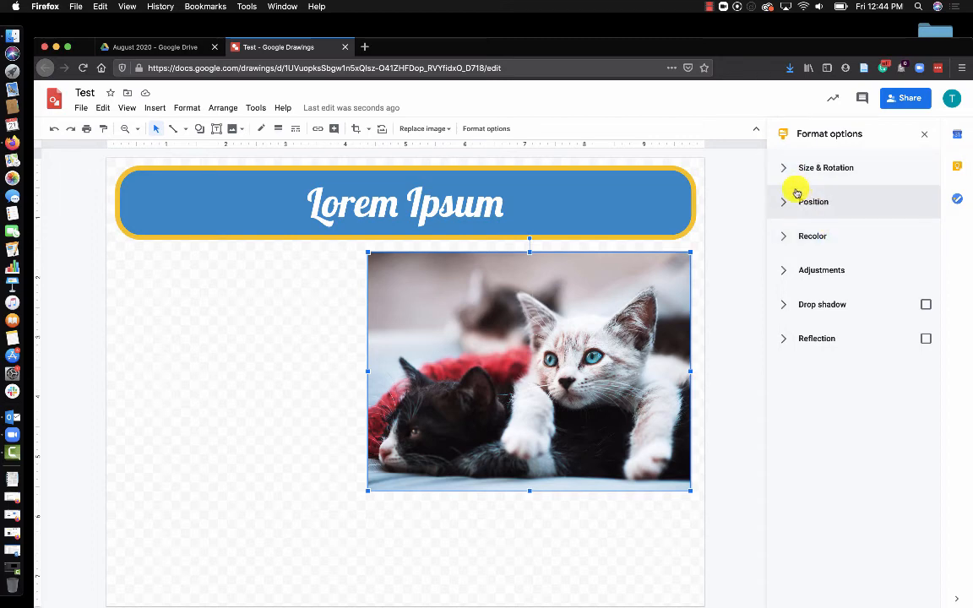
left_click(793, 308)
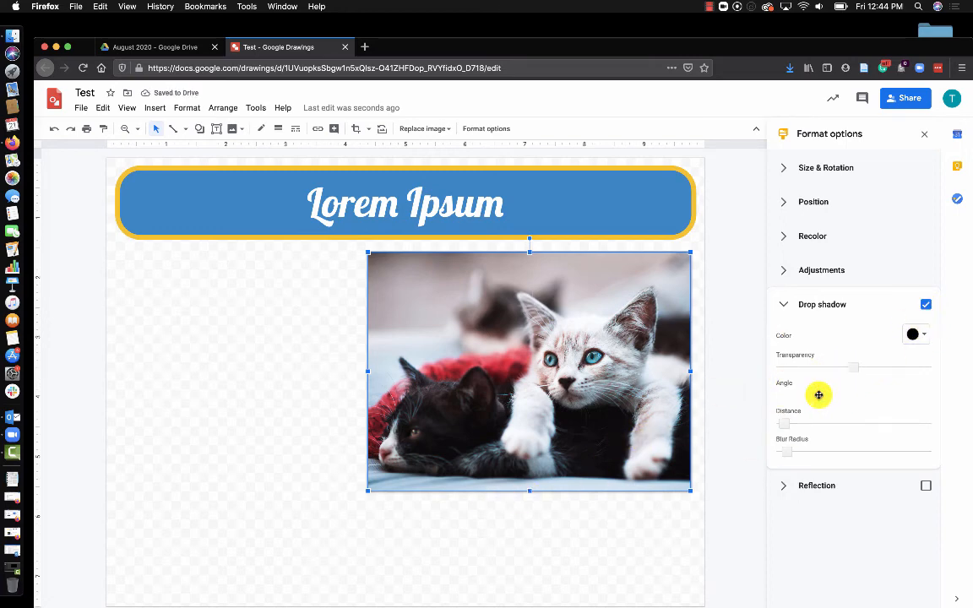
left_click_drag(818, 395, 830, 395)
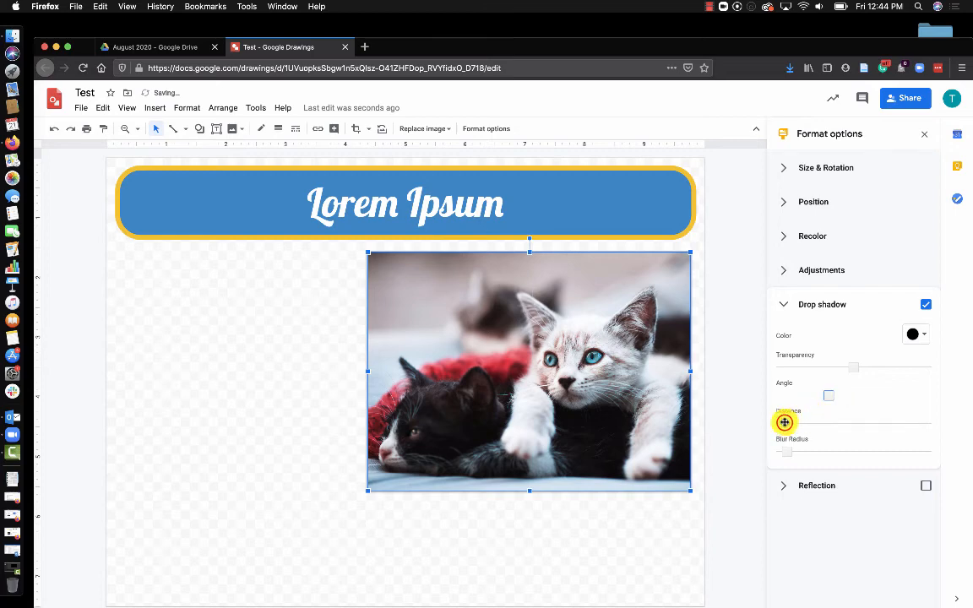
left_click_drag(784, 423, 821, 423)
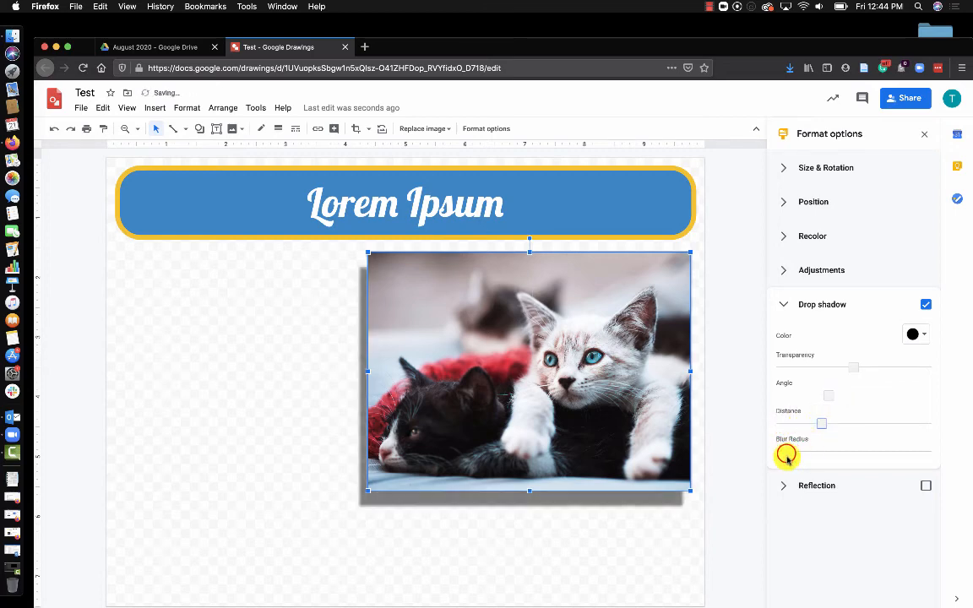
left_click_drag(786, 453, 814, 423)
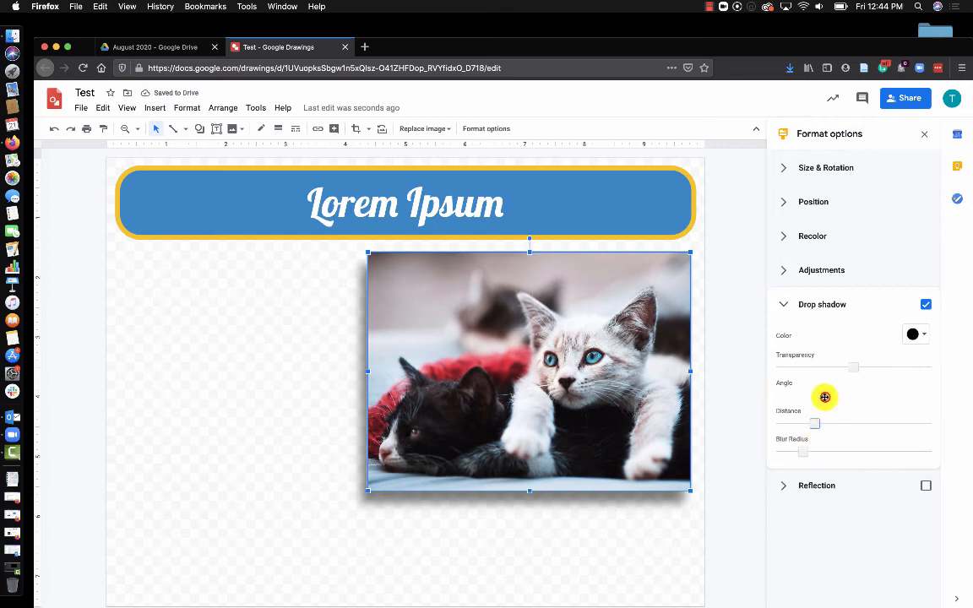
- Fine-tune the drop shadow's angle so it falls to the photo's lower left, and collapse the shadow settings
left_click(823, 396)
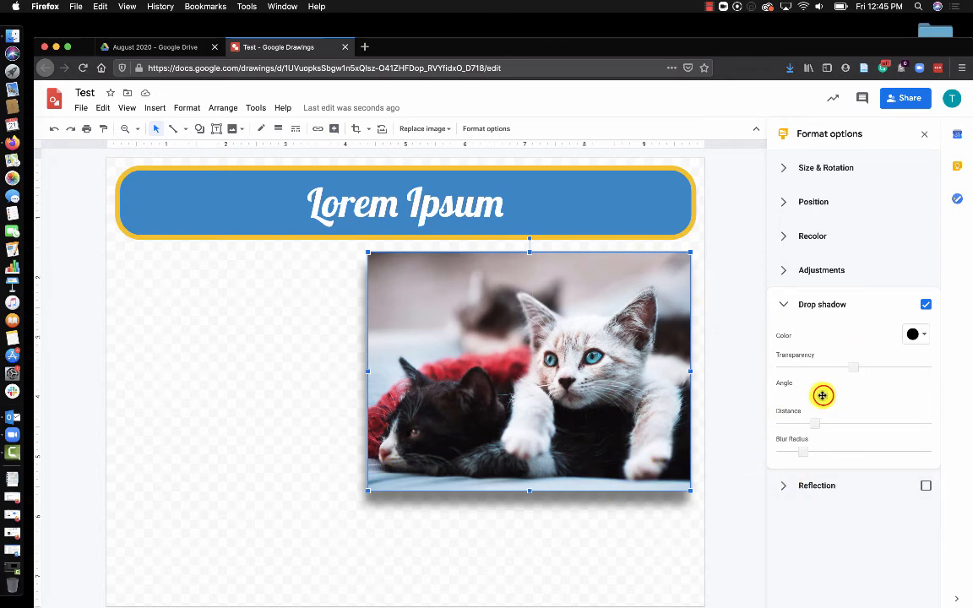
left_click_drag(824, 395, 831, 395)
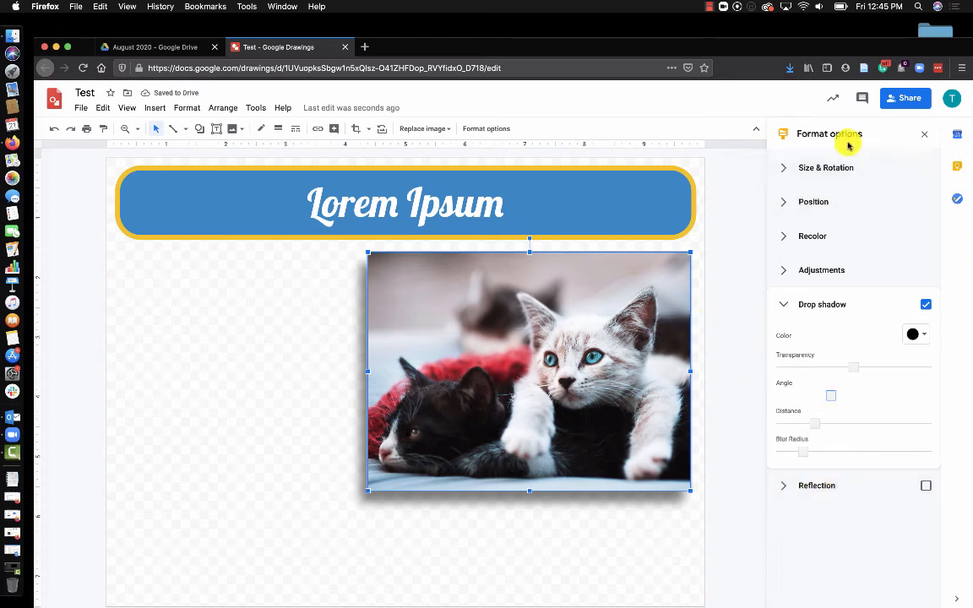
left_click(785, 304)
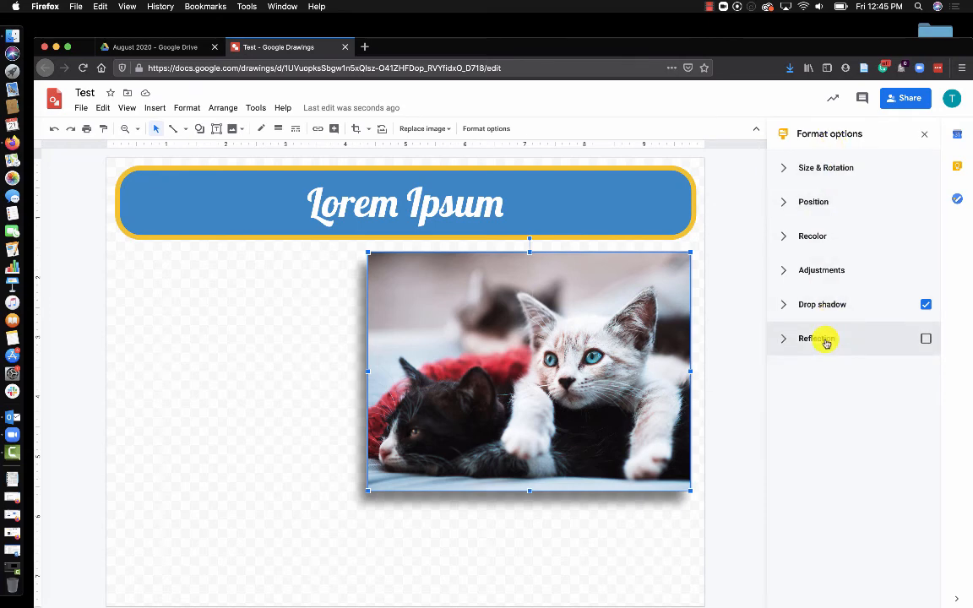
- Close the format options and give the kitten photo a 12px golden-yellow border matching the title banner
left_click(920, 133)
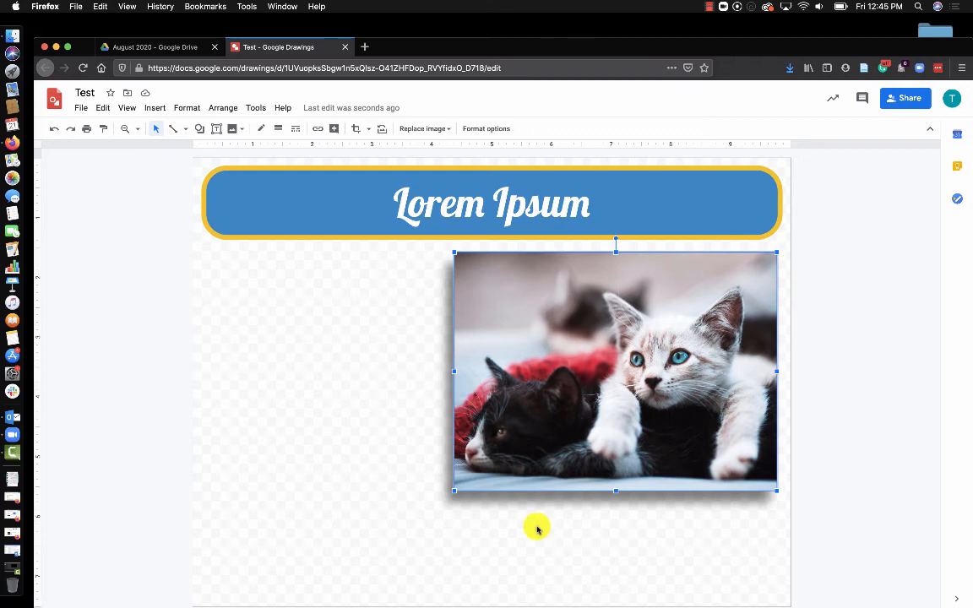
left_click(263, 131)
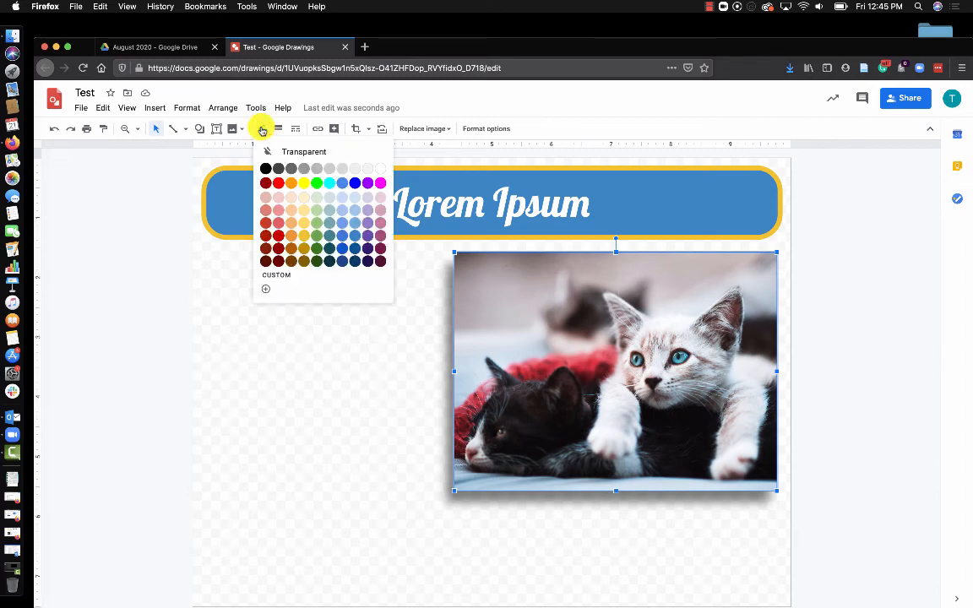
left_click(304, 239)
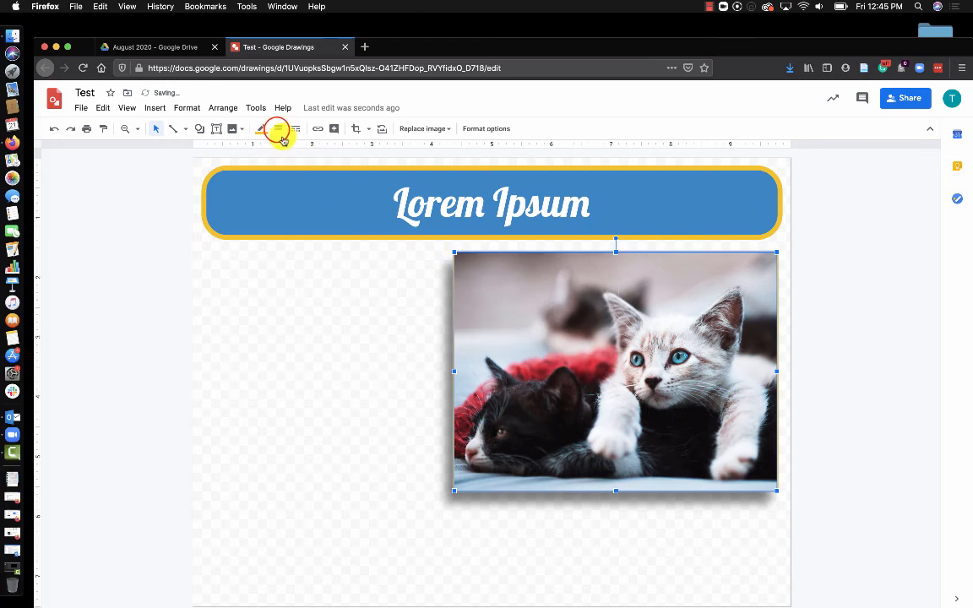
left_click(279, 131)
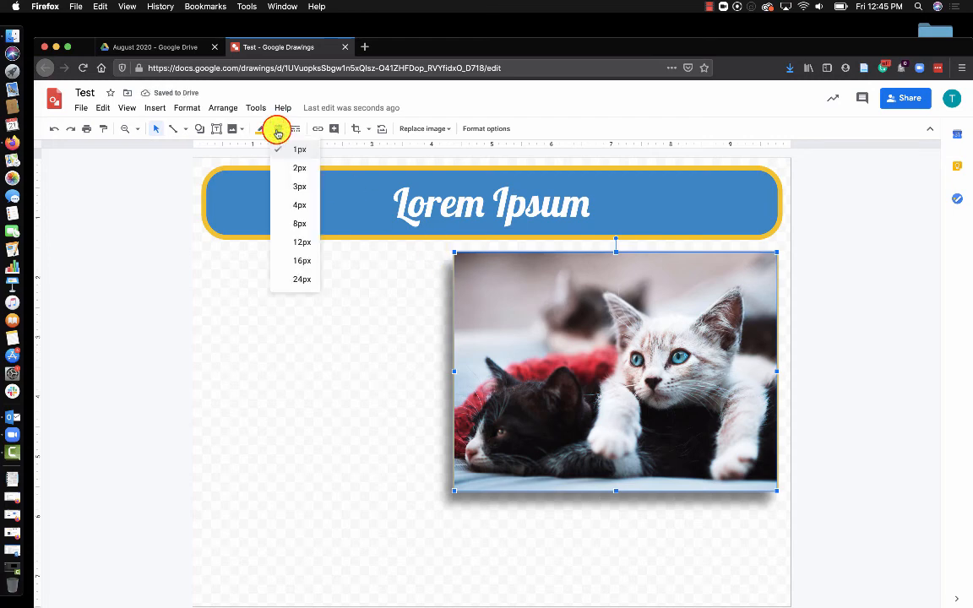
left_click(294, 244)
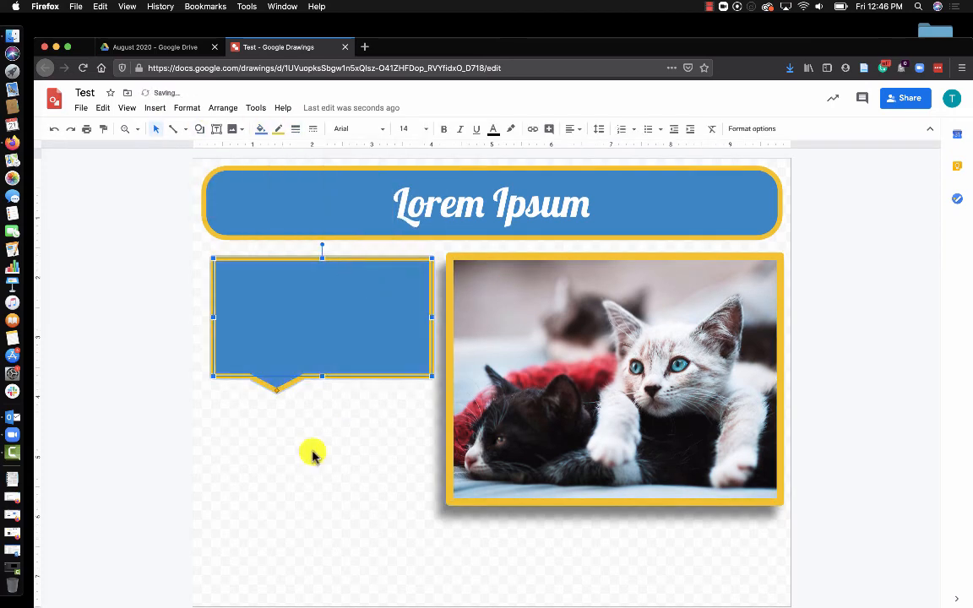
- Enter "Lorem Ipsum Dolor sed Rex Regina cogni" and "Rex Opus" on separate lines in the blue callout, and duplicate the callout
double_click(370, 295)
type("Lorem Ipsum Dolor sed Rex Regina cogni")
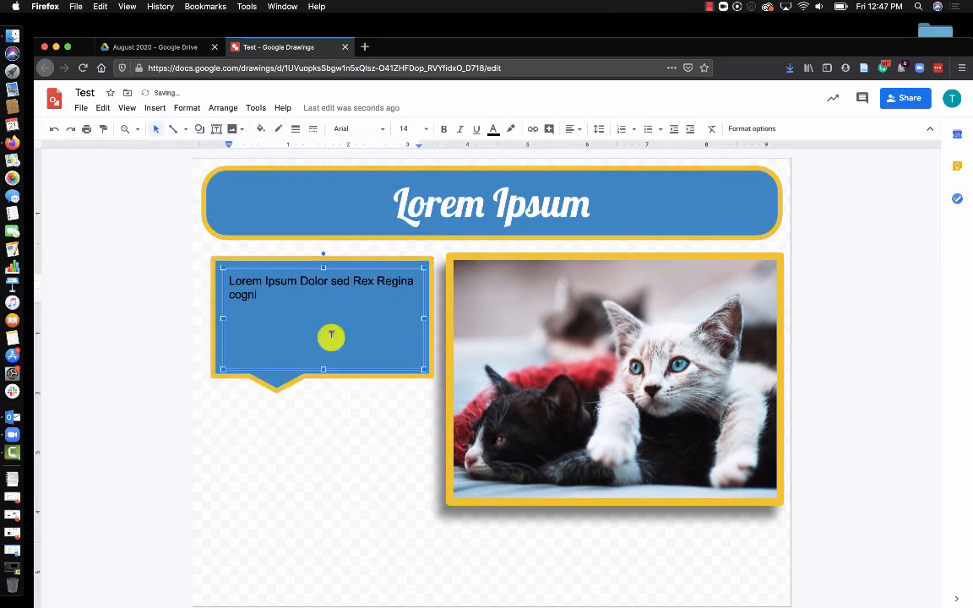
key("Return")
type("R")
type("ex Opus")
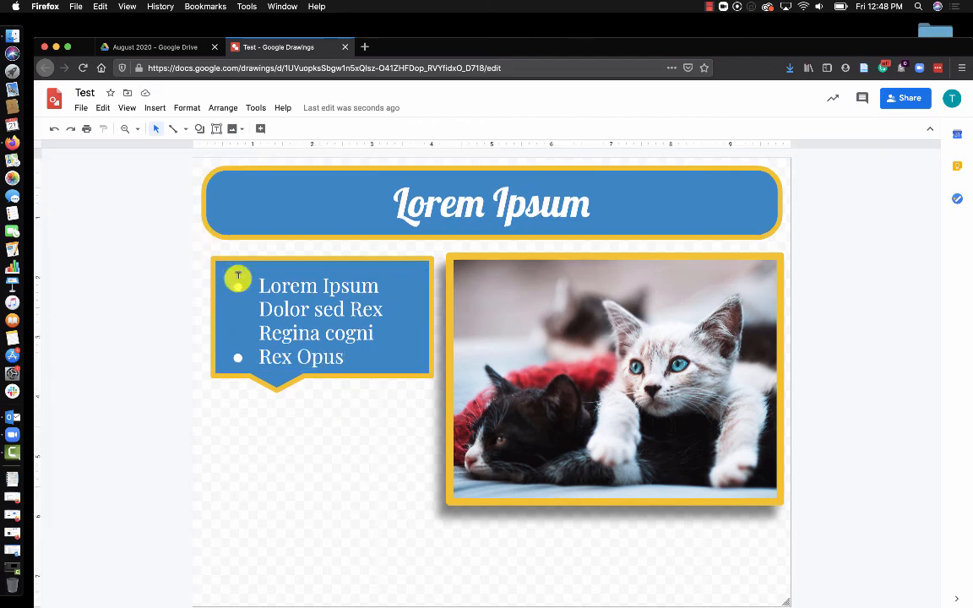
key("super+d")
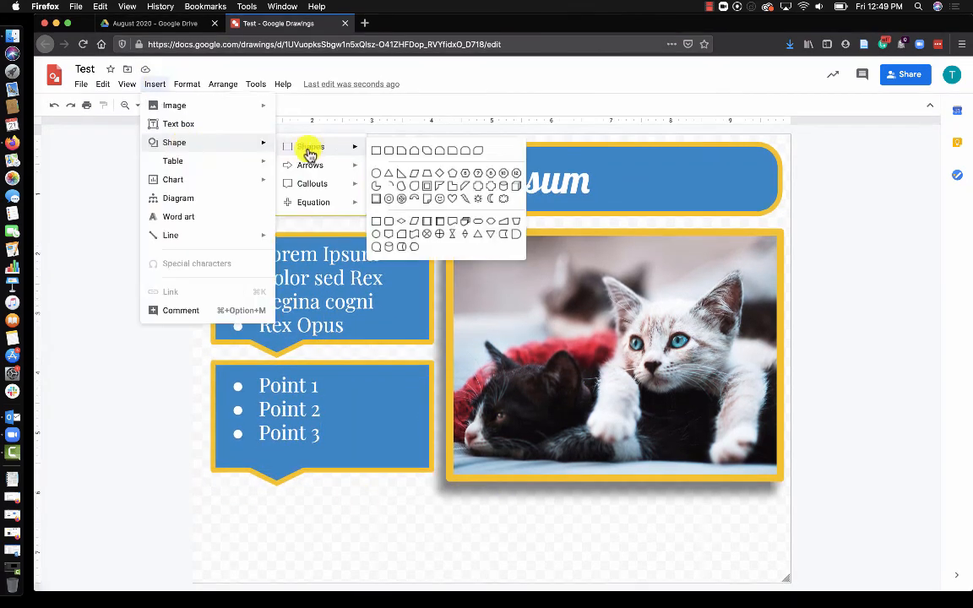
- Insert a rectangle with snipped corners spanning nearly the full page width below the callouts and kitten photo
left_click(423, 148)
left_click_drag(202, 504, 786, 574)
left_click(274, 167)
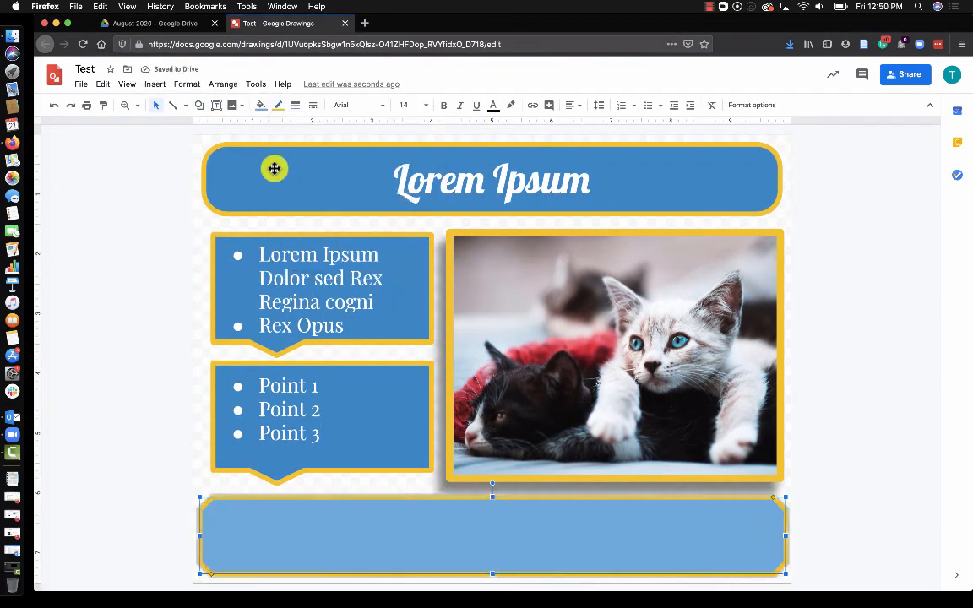
- Add the heading "Conclusion" to the snipped-corner banner at the foot of the page
left_click(213, 504)
type("Conclusion")
left_click(200, 228)
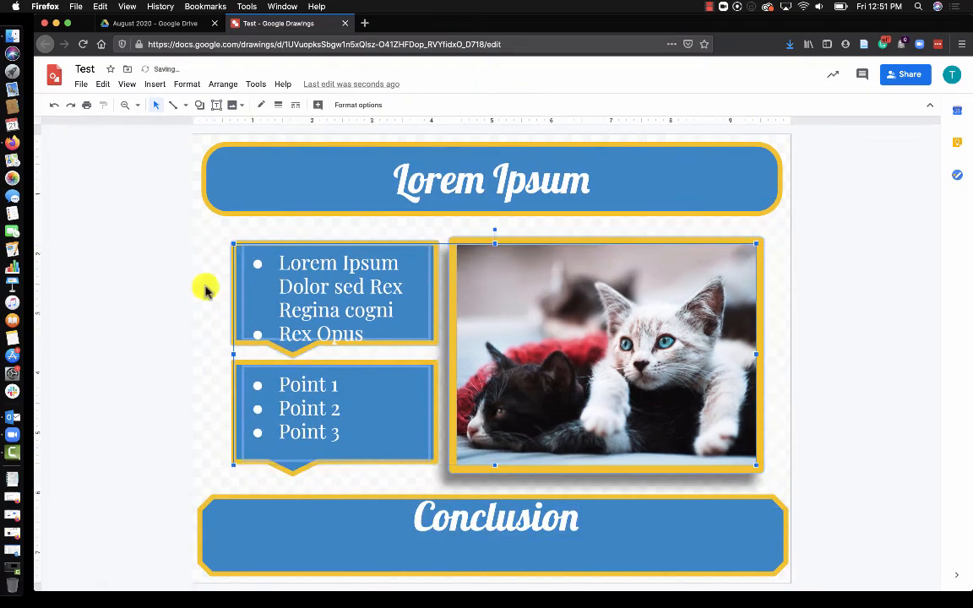
left_click(538, 517)
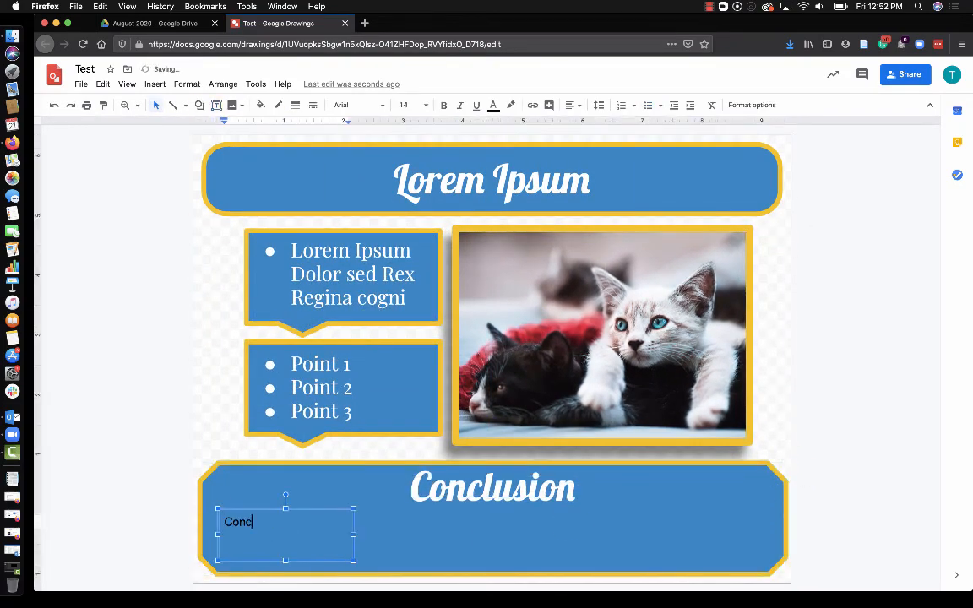